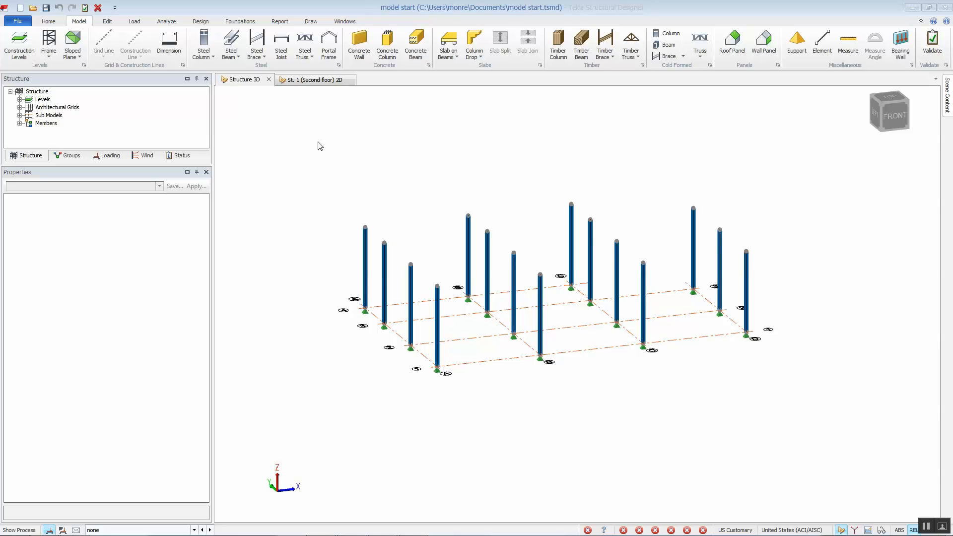
- Open the 3D structure view in a new vertical tab group beside the second-floor plan view
right_click(251, 83)
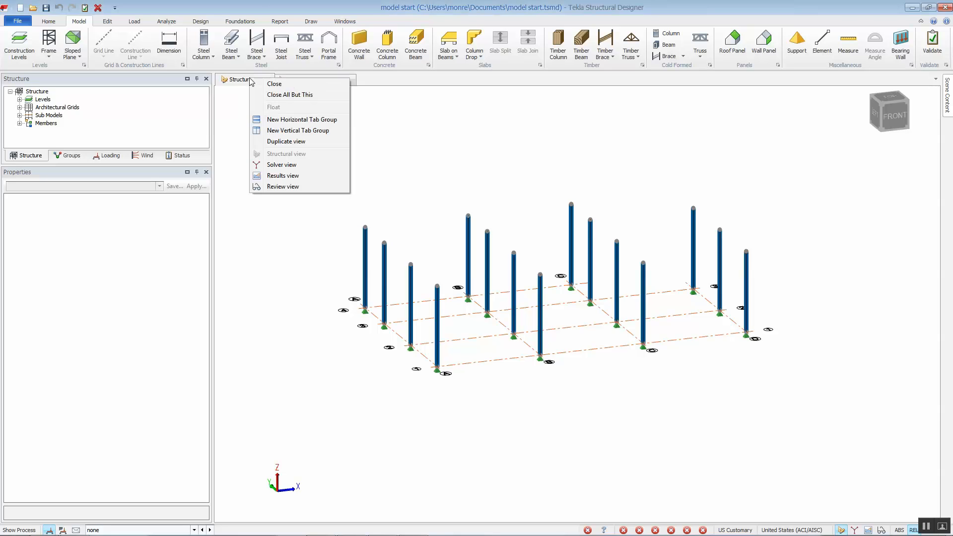
click(297, 130)
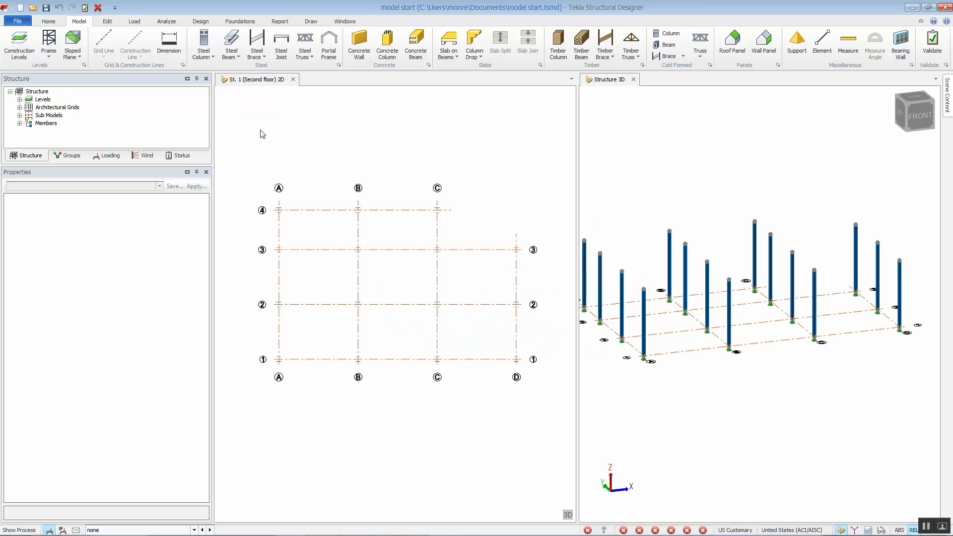
middle_drag(672, 187, 702, 196)
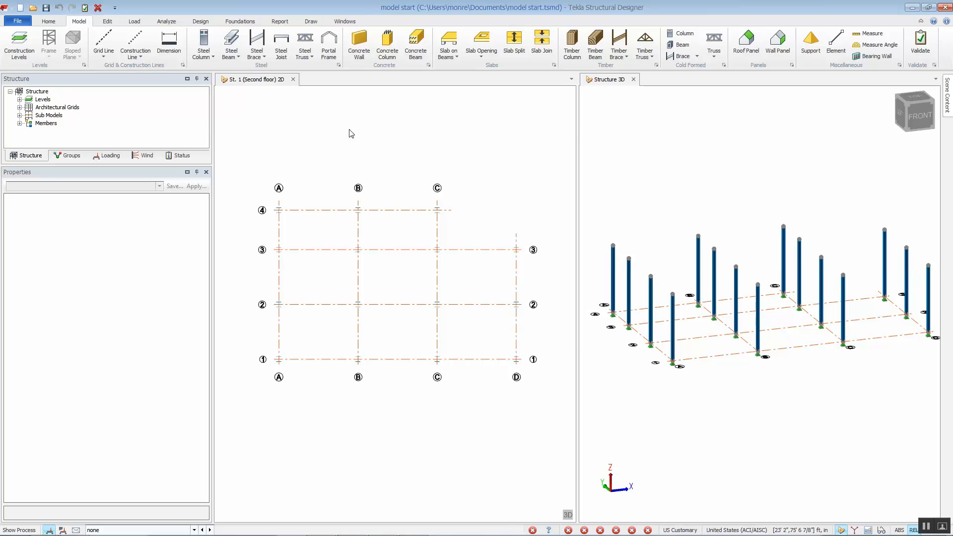
- Start creating steel beams using the Composite Beam w/o/c property set
click(230, 43)
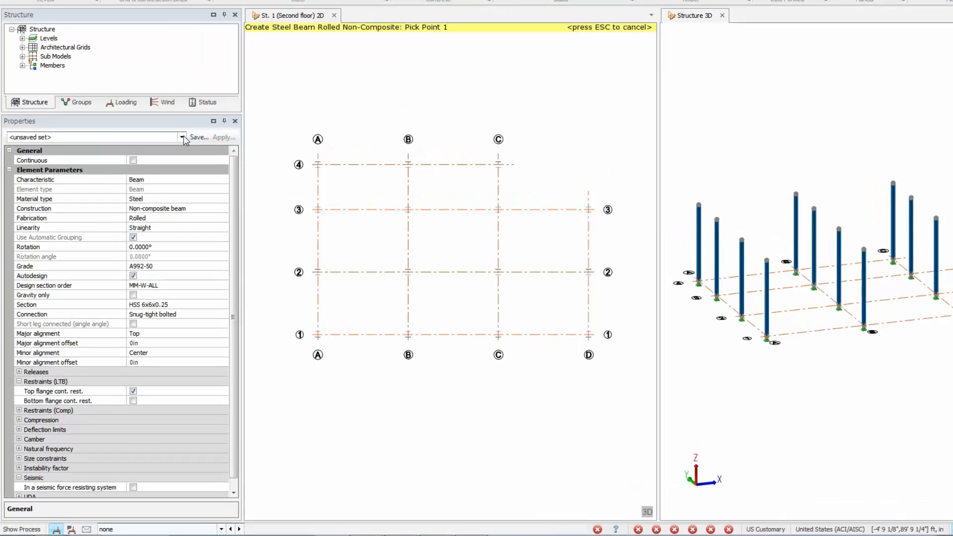
click(159, 186)
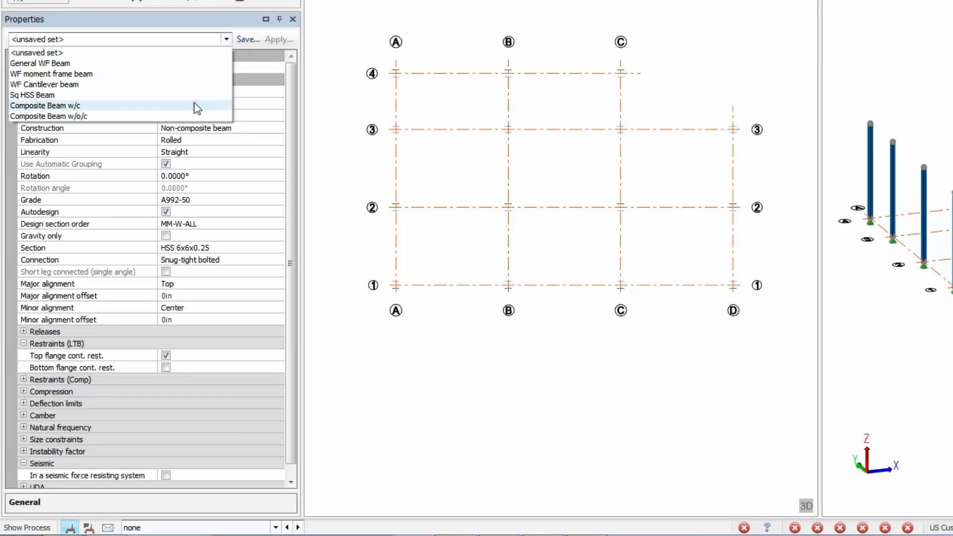
click(186, 115)
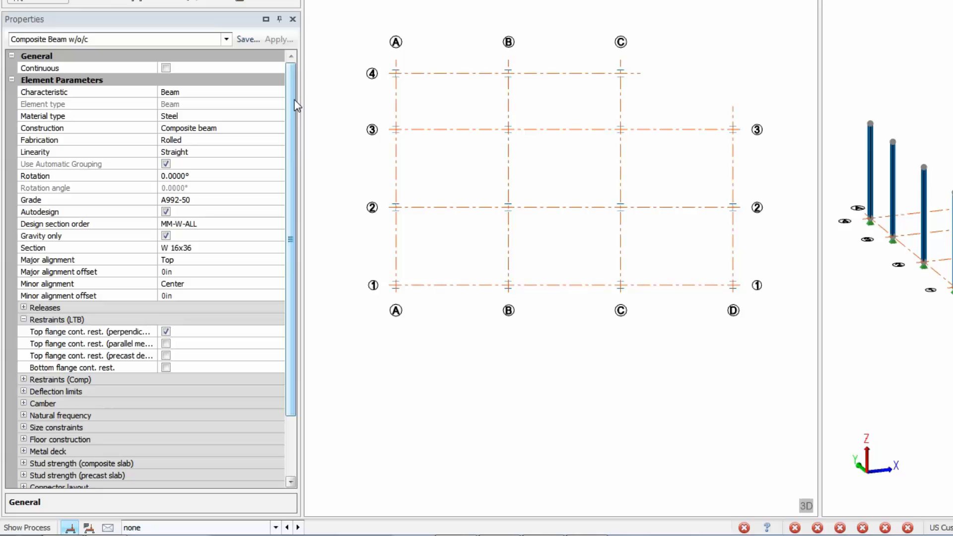
- Review the beam's construction options and its deflection limit settings in the properties
click(276, 129)
click(279, 128)
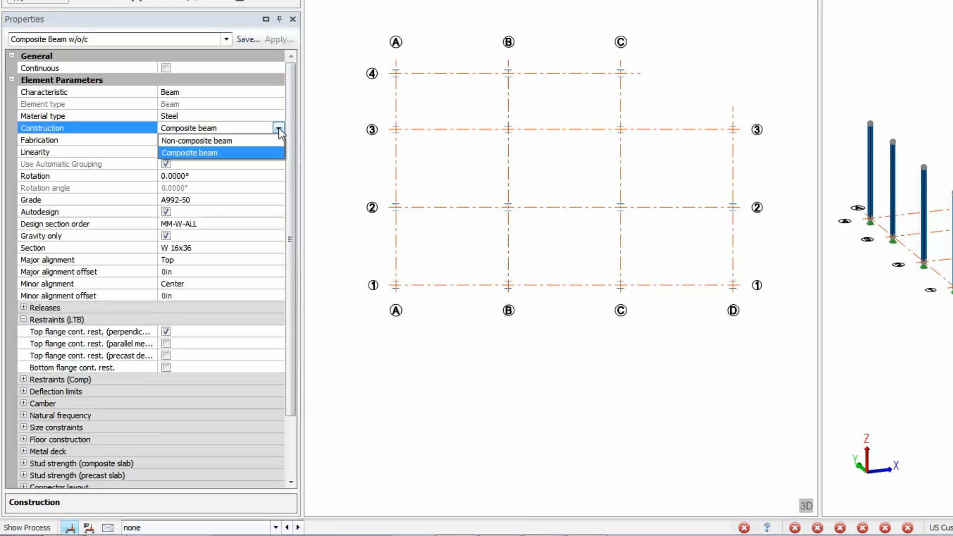
click(278, 130)
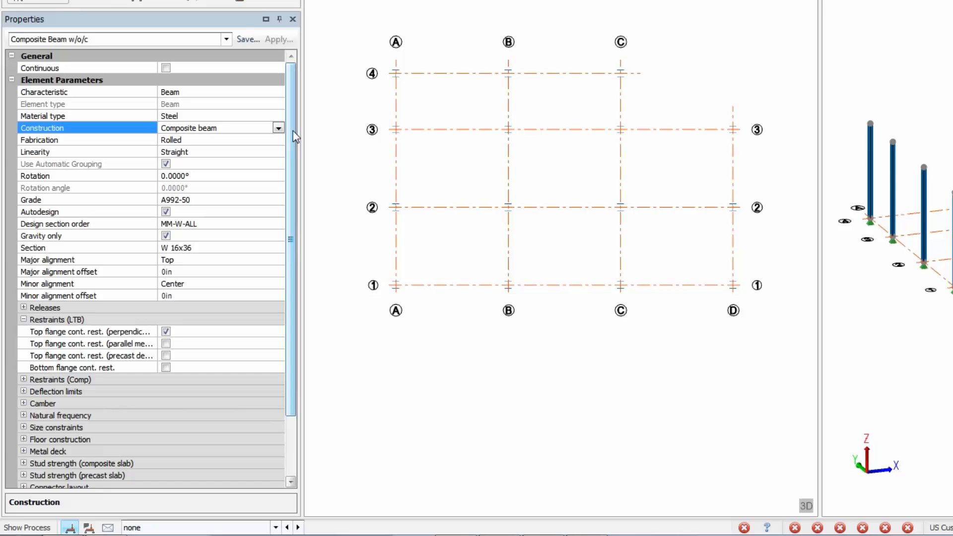
drag(292, 132, 298, 212)
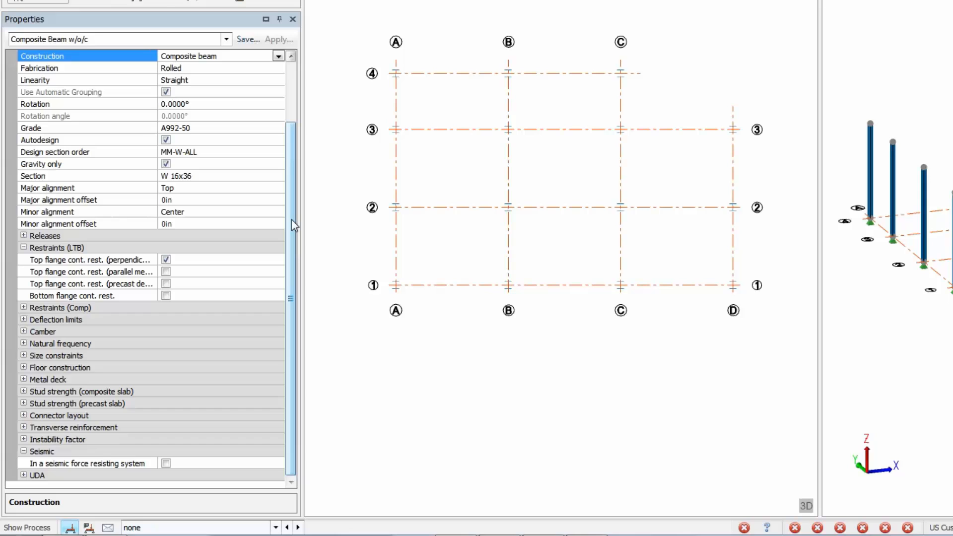
click(26, 320)
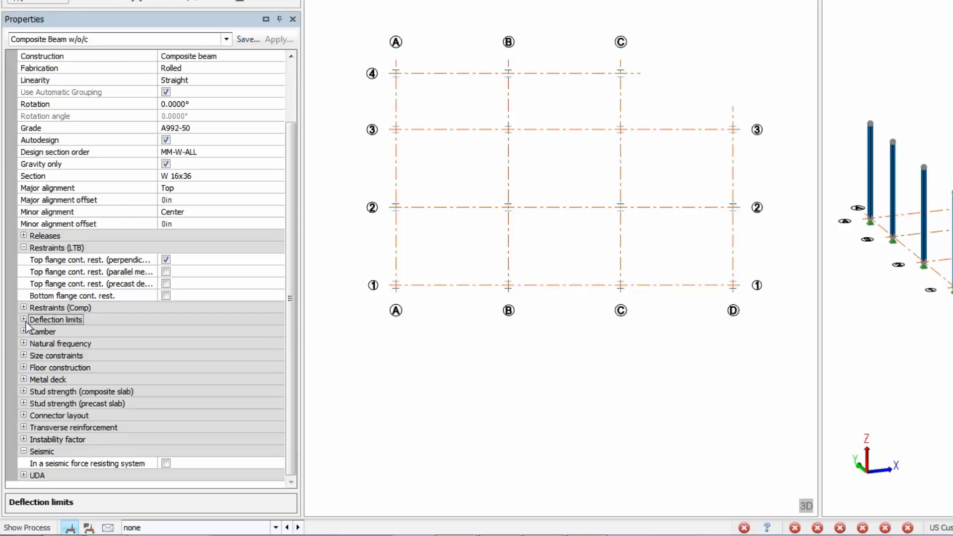
click(24, 320)
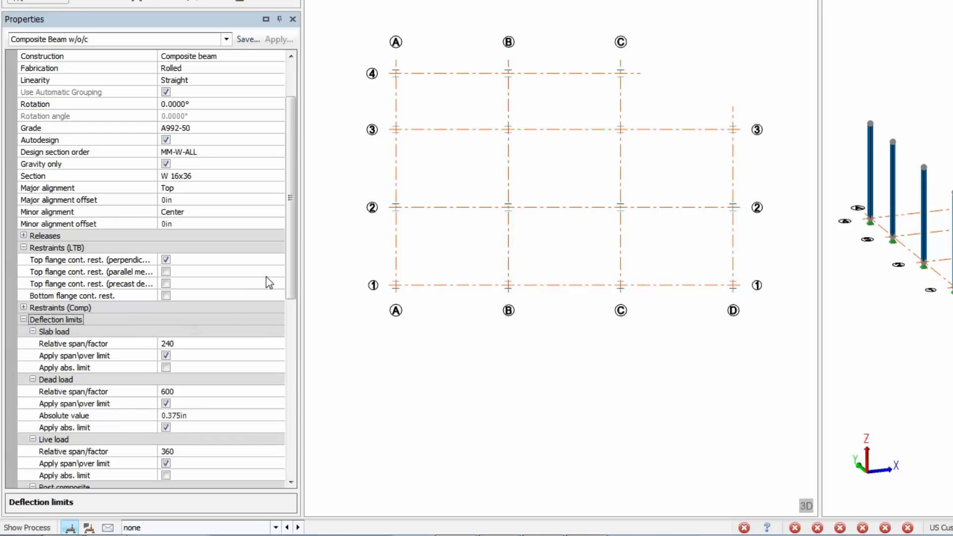
drag(290, 268, 257, 391)
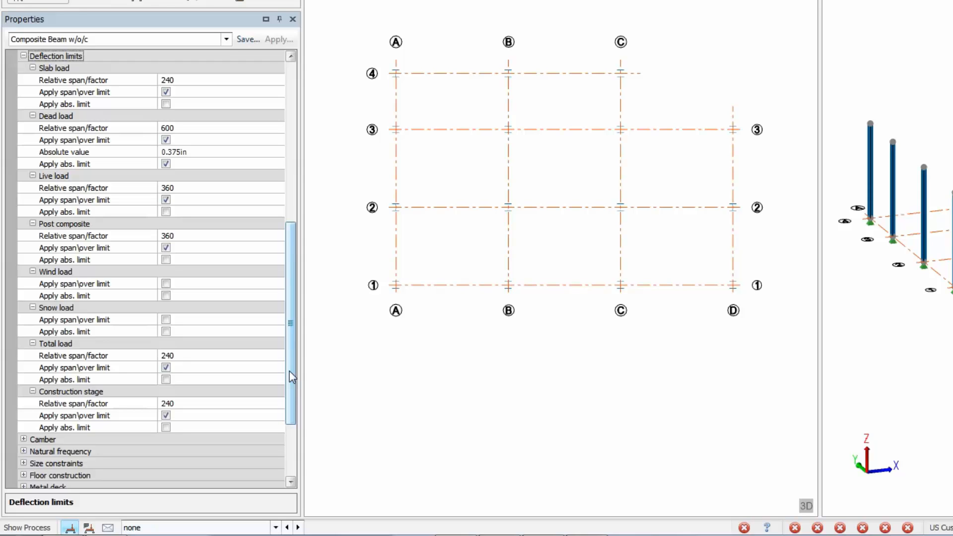
scroll(149, 382, down, 3)
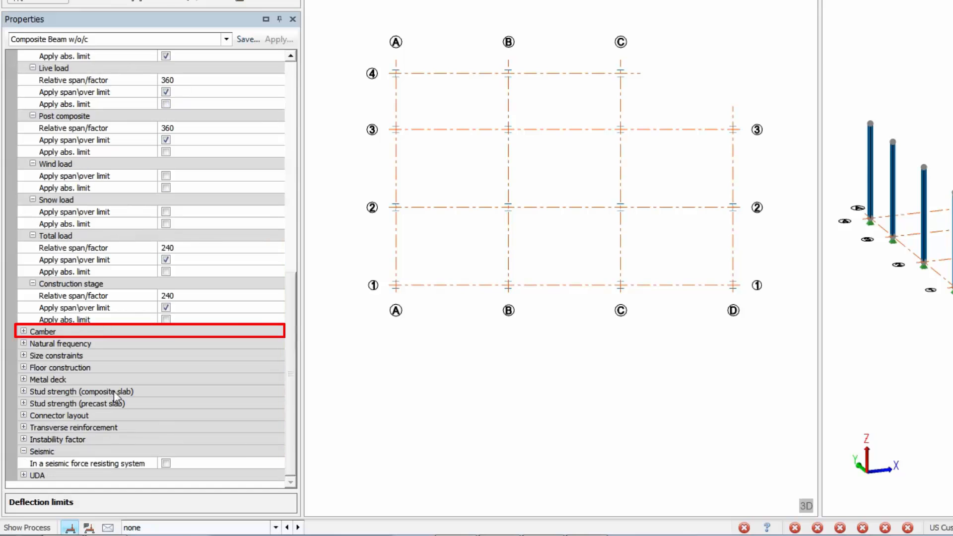
- Inspect the camber, stud strength and connector layout settings of the composite beam properties
click(24, 331)
click(24, 331)
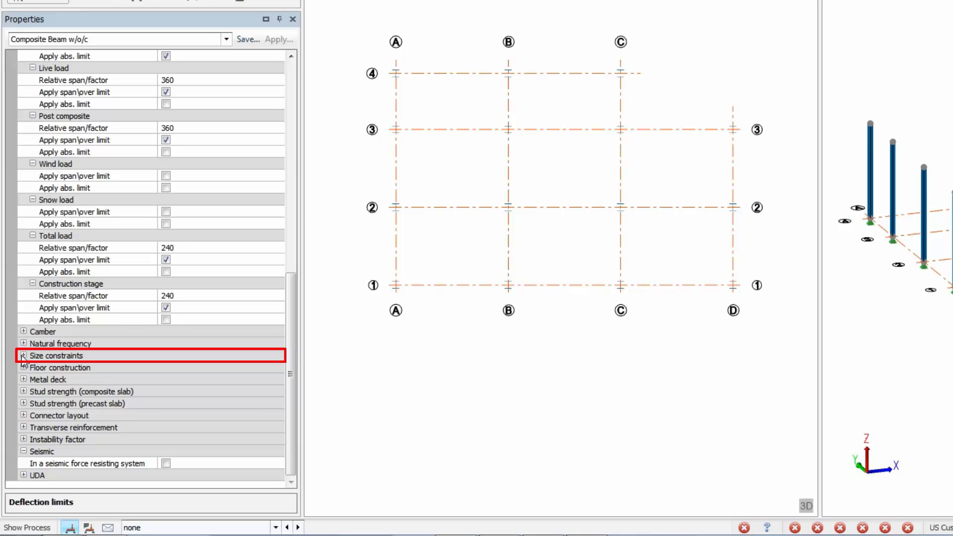
click(24, 391)
scroll(22, 392, down, 5)
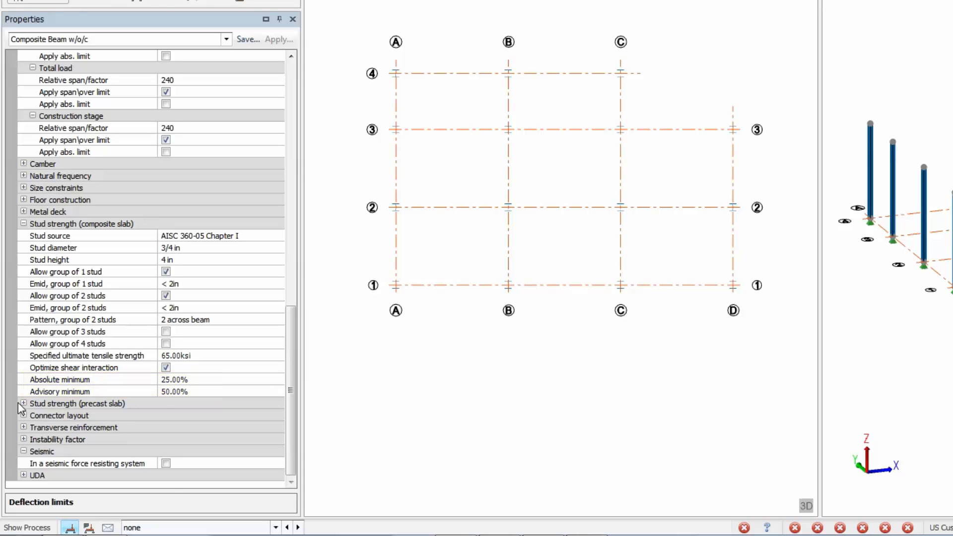
click(22, 415)
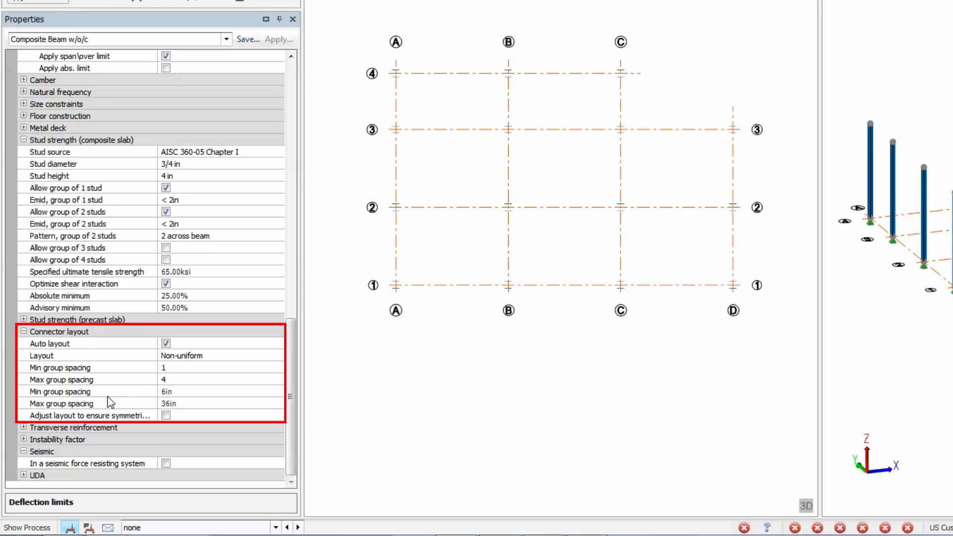
click(278, 356)
click(279, 357)
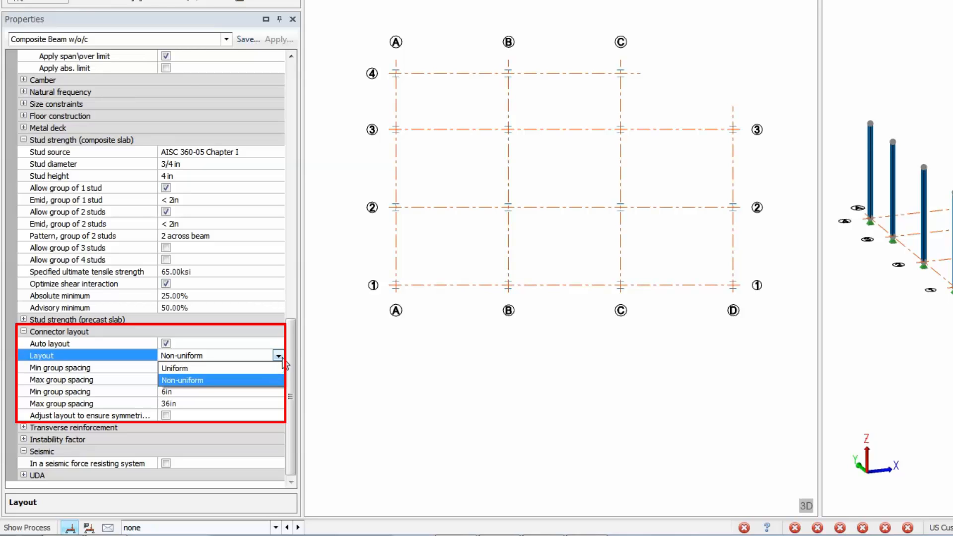
click(283, 356)
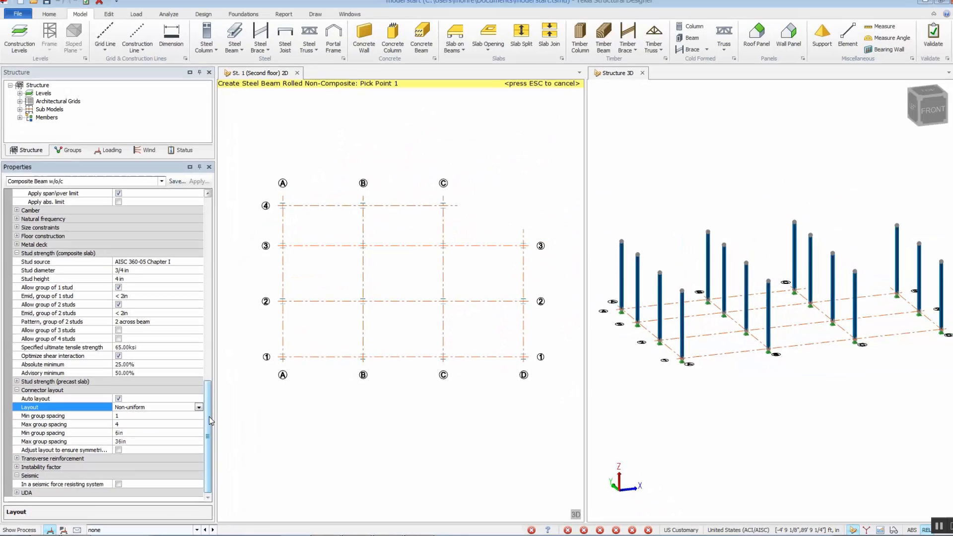
- Draw composite beams around the floor perimeter along grid 4, the diagonal from C4 to D3, grid D, grid 1 and grid A
drag(267, 192, 506, 231)
click(437, 210)
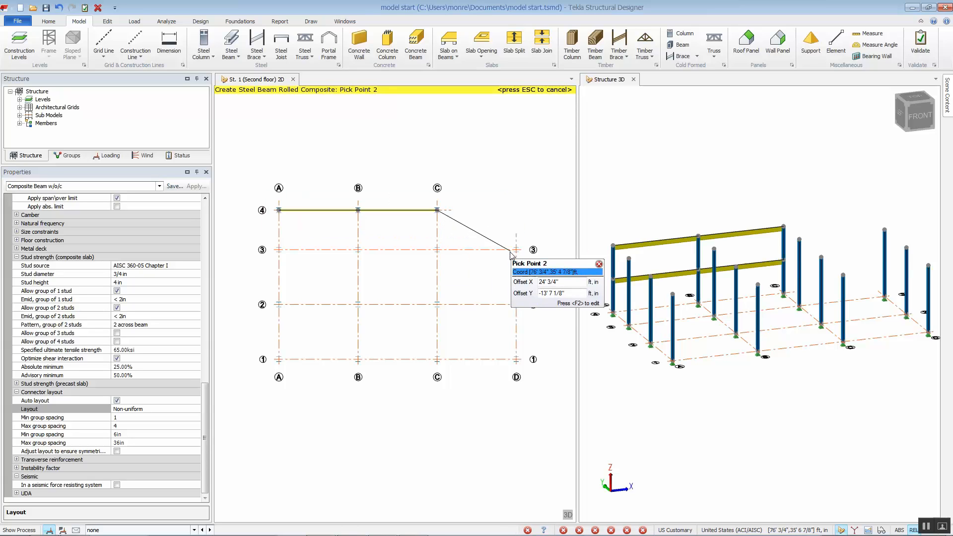
click(516, 250)
drag(506, 238, 530, 390)
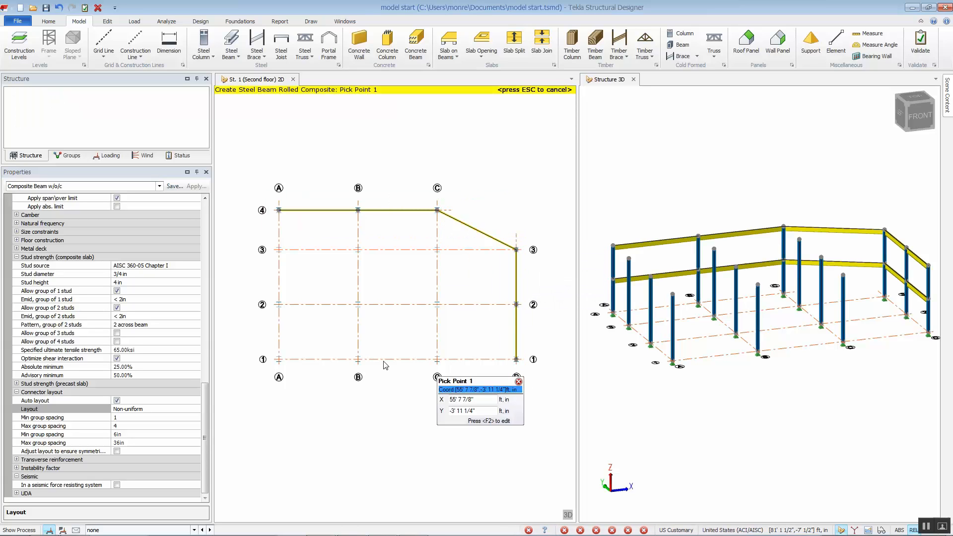
drag(252, 343, 548, 384)
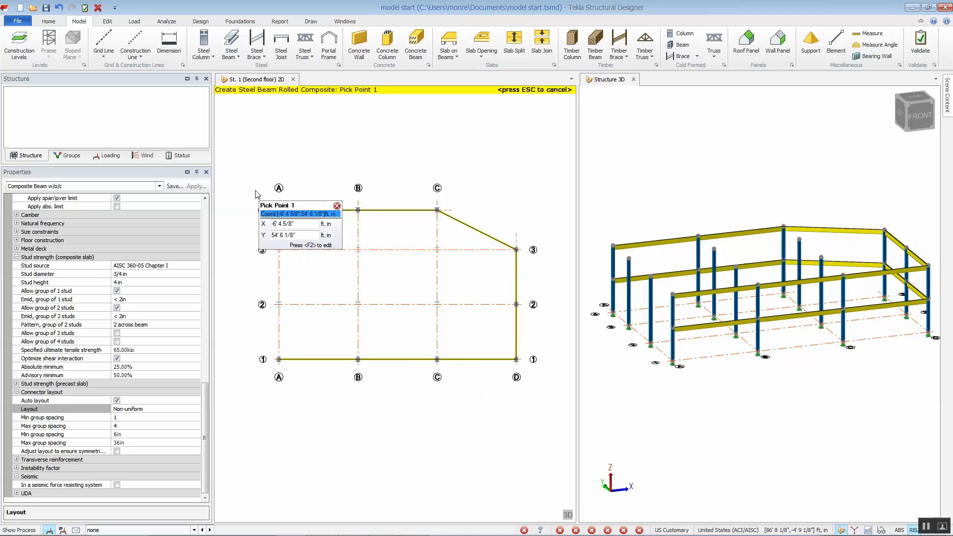
drag(255, 190, 303, 387)
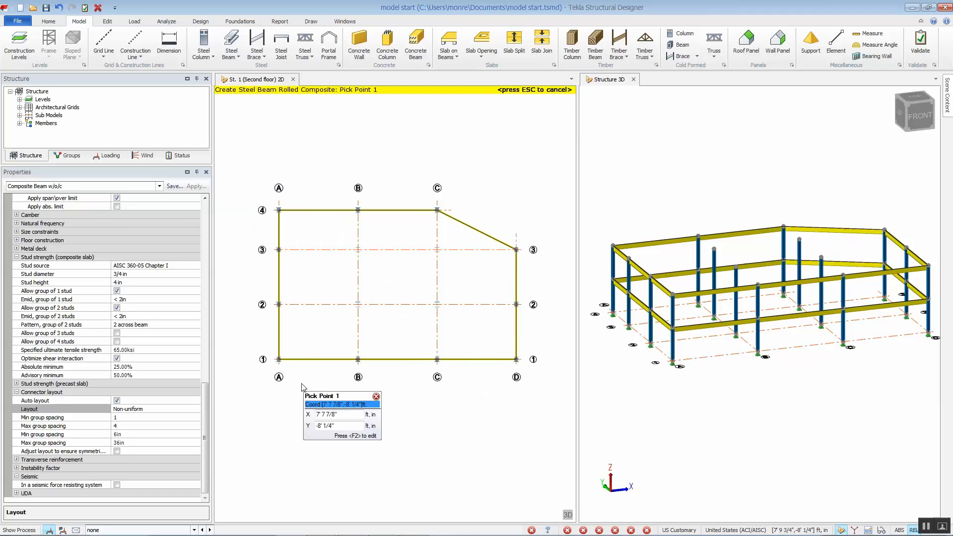
- Switch the beam property set to Composite Beam w/c
click(159, 186)
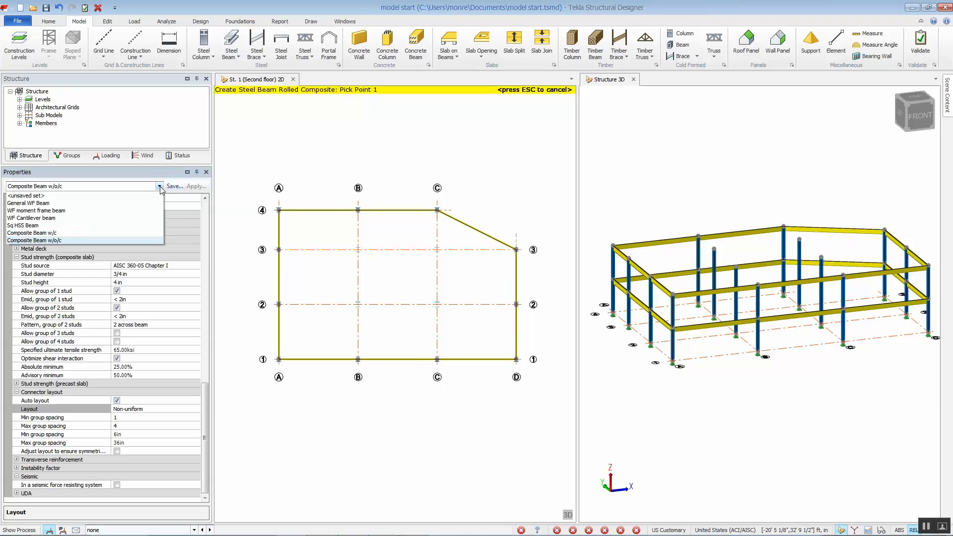
click(142, 233)
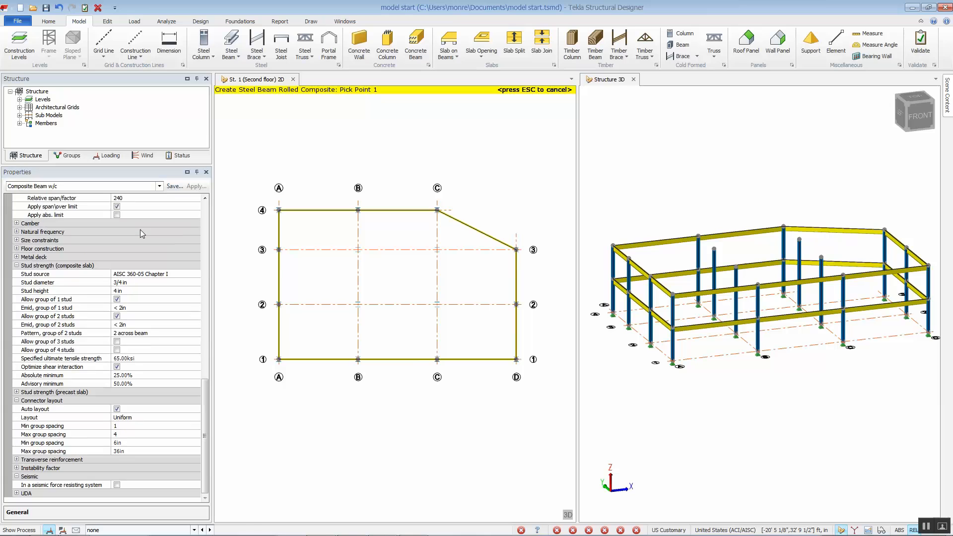
scroll(190, 288, up, 10)
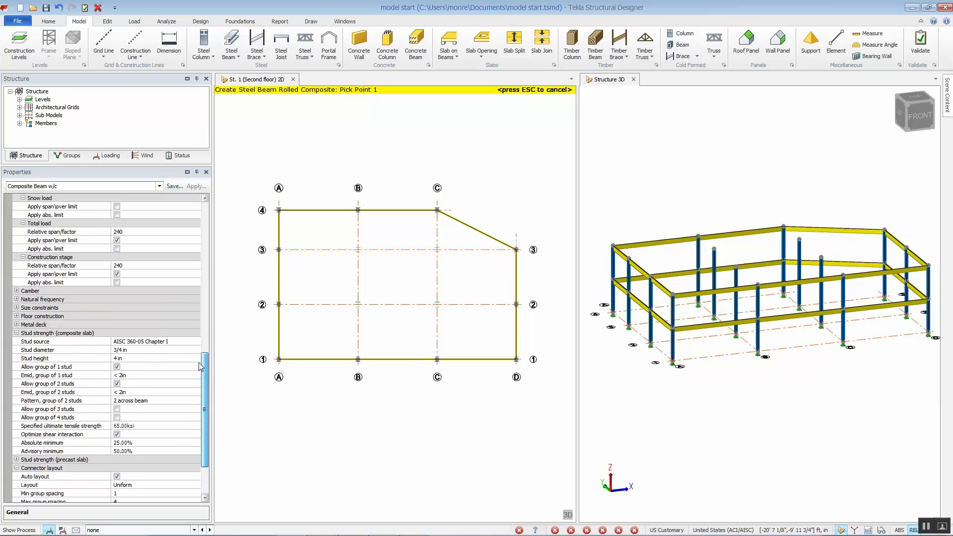
scroll(191, 288, up, 1)
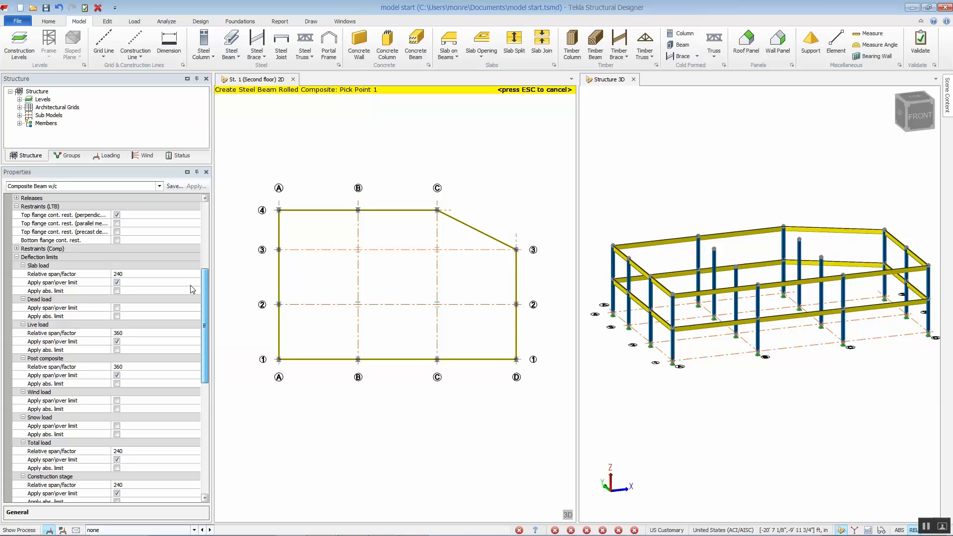
scroll(192, 288, down, 2)
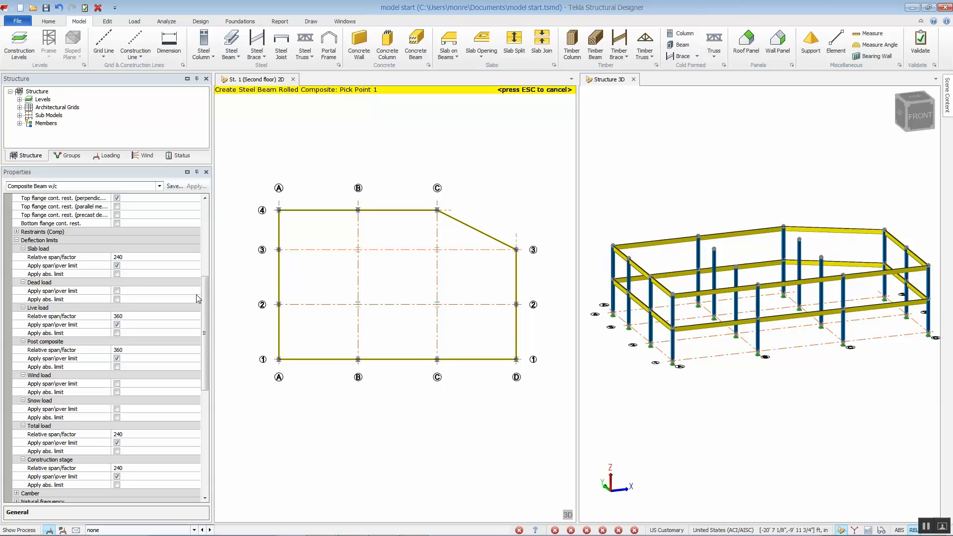
drag(204, 299, 203, 357)
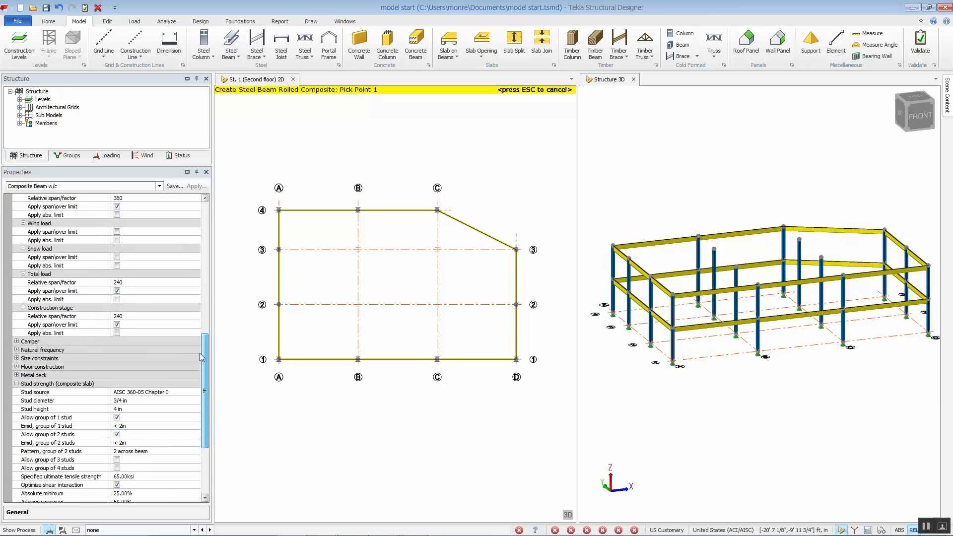
- Expand the camber settings and review the Apply as and Dead load options
click(16, 342)
scroll(17, 343, down, 3)
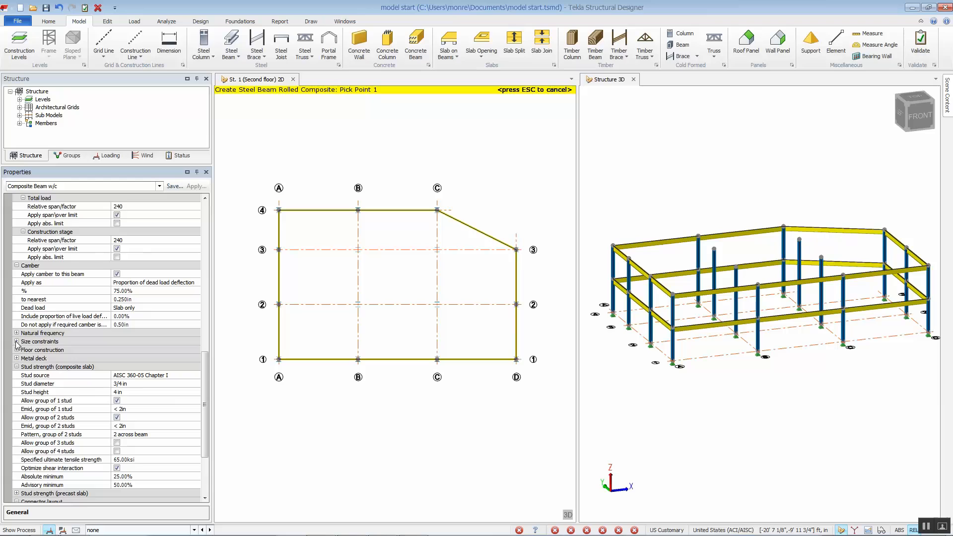
click(193, 282)
click(197, 283)
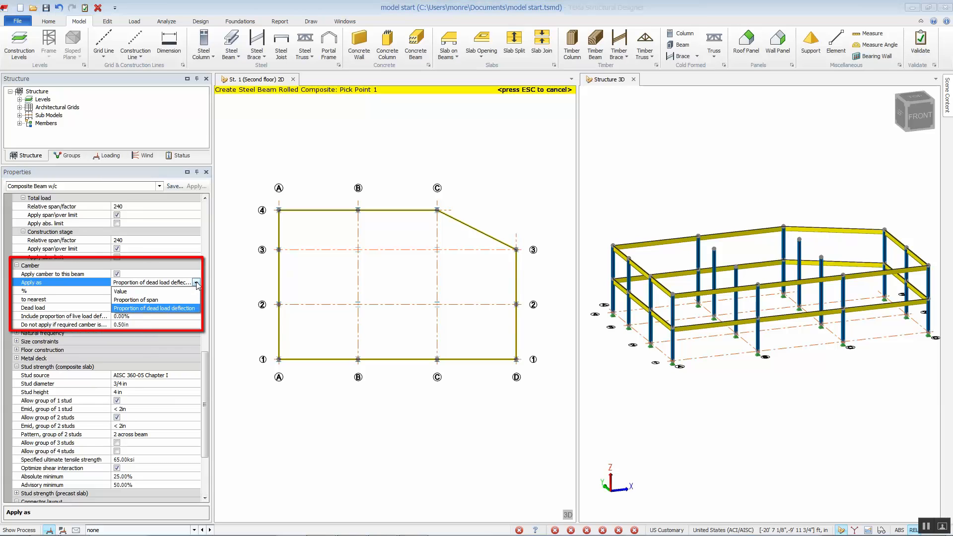
click(197, 283)
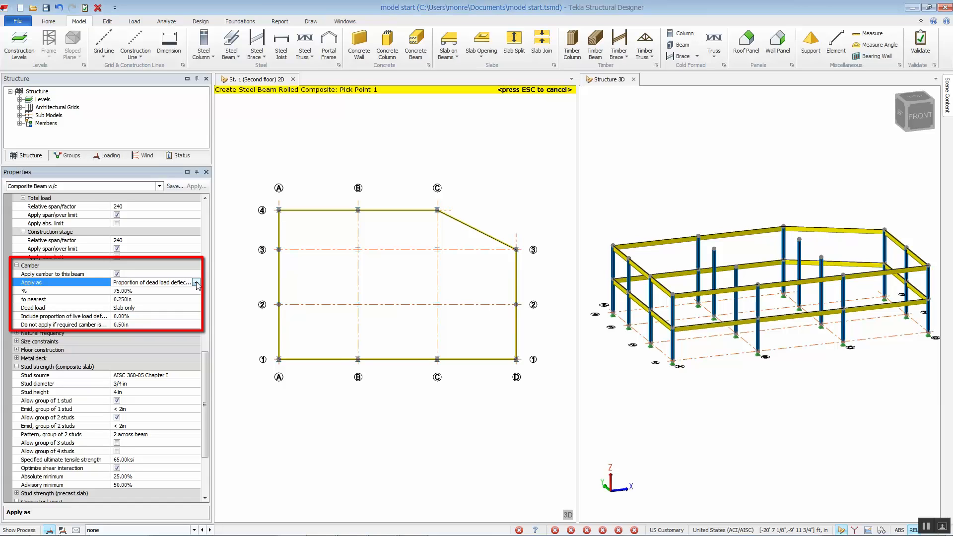
click(196, 308)
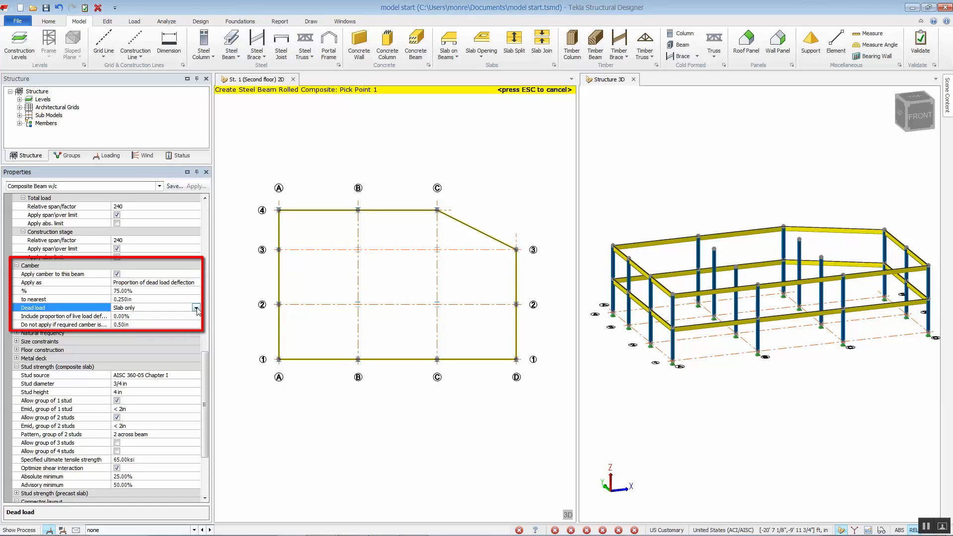
click(196, 308)
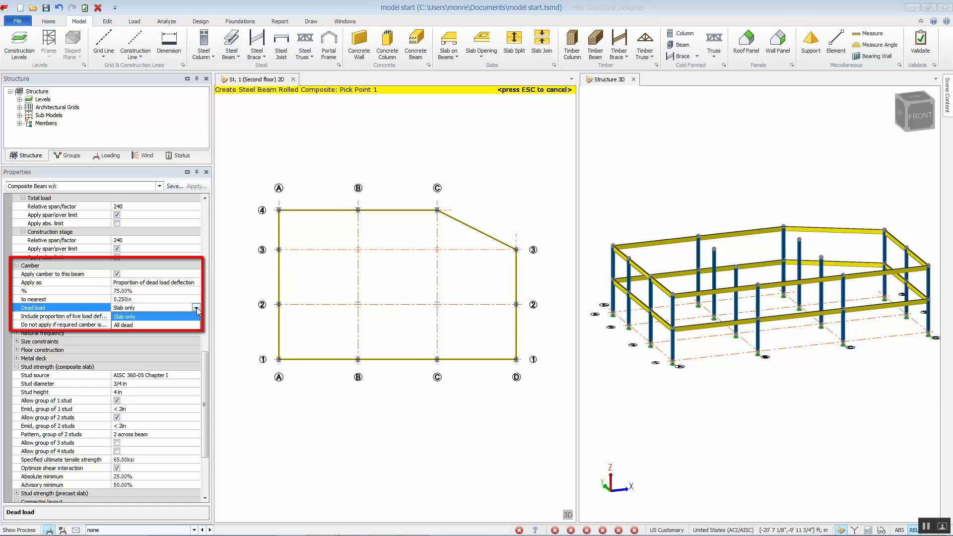
click(197, 308)
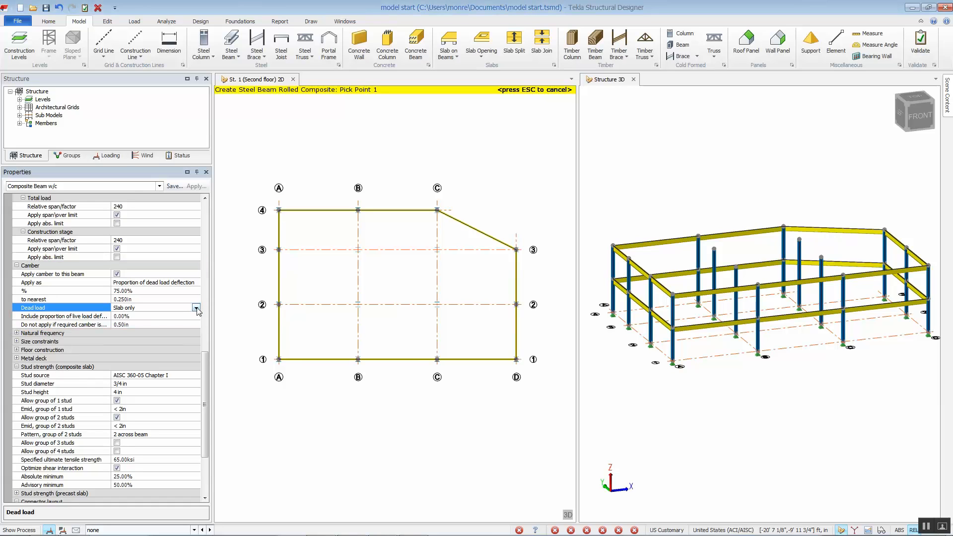
- Open the load combinations dialog to review the defined combinations, then close it without changes
click(134, 22)
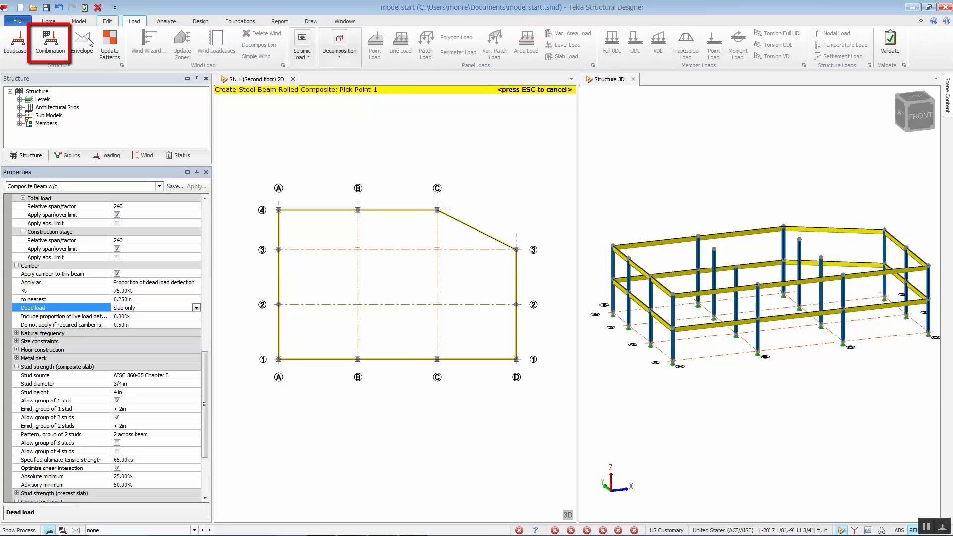
click(52, 47)
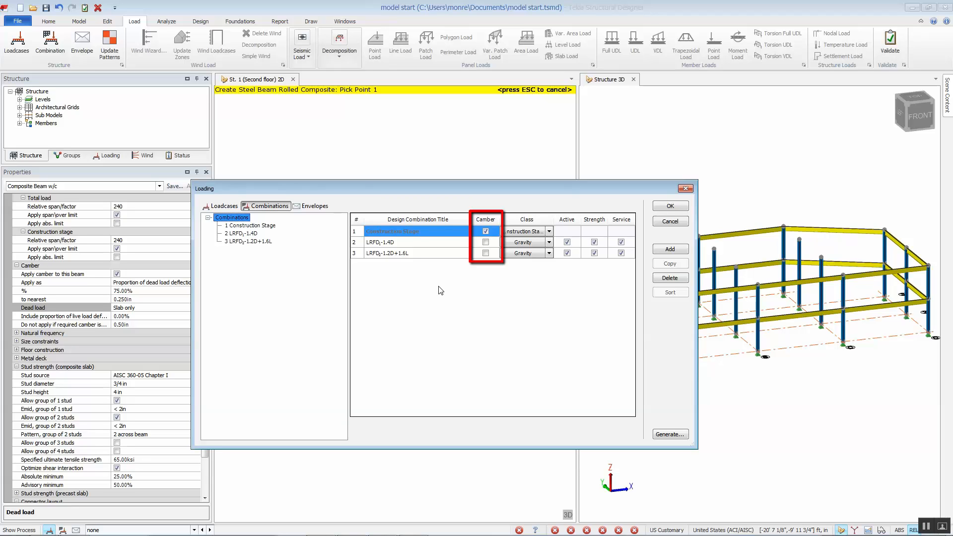
click(685, 223)
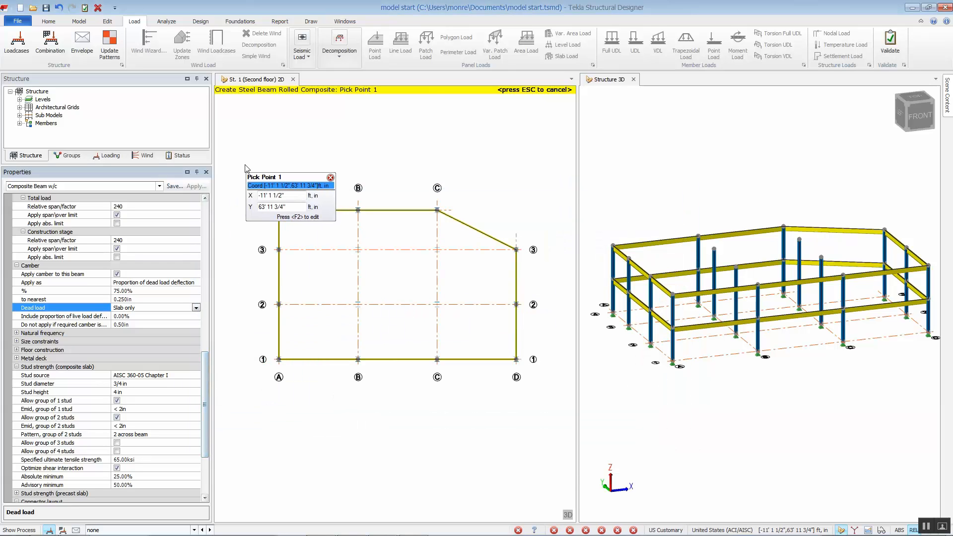
- Draw composite beams along all interior grid lines of the floor with a window selection, then exit the beam command
drag(245, 168, 548, 396)
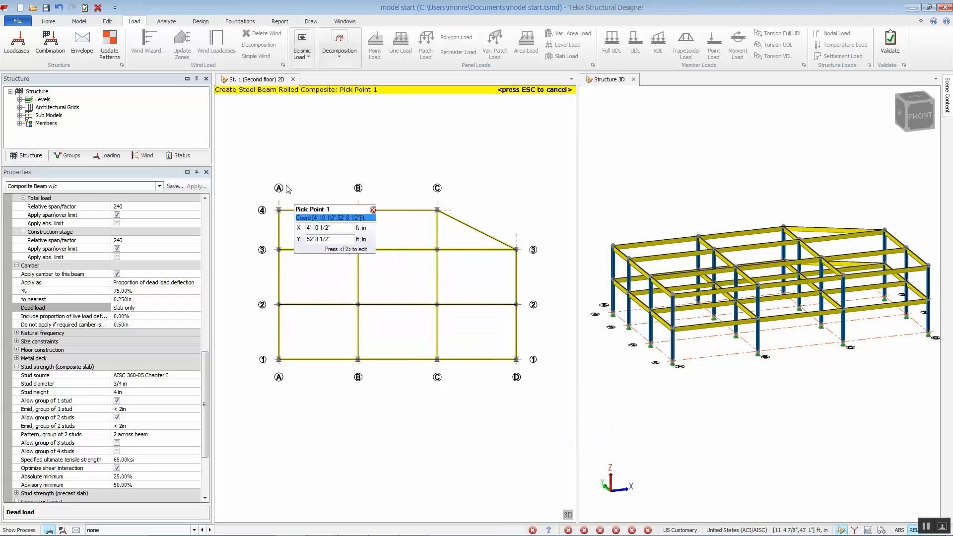
key(Escape)
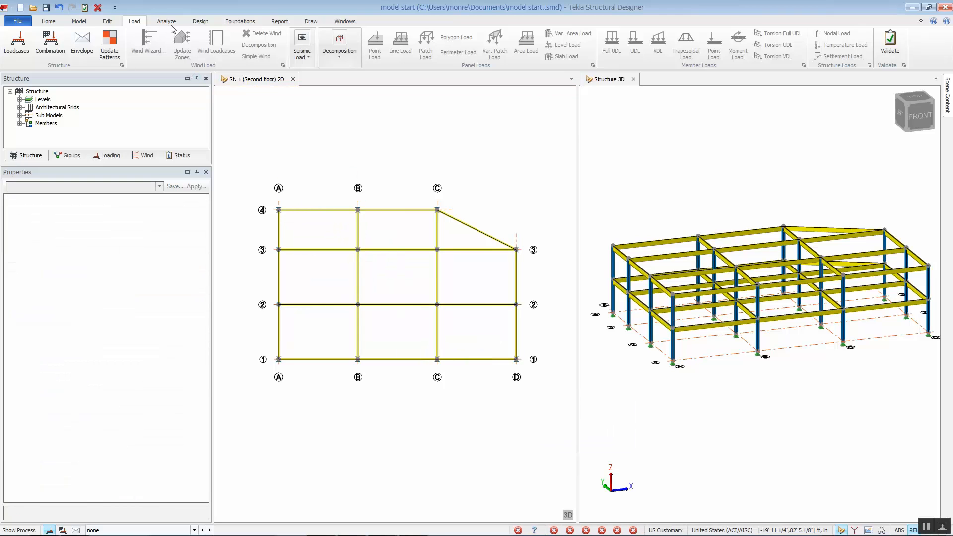
- Create perpendicular infill beams, 3 per bay, using the Composite Beam w/c set in the rectangular bays and the triangular bay
click(117, 25)
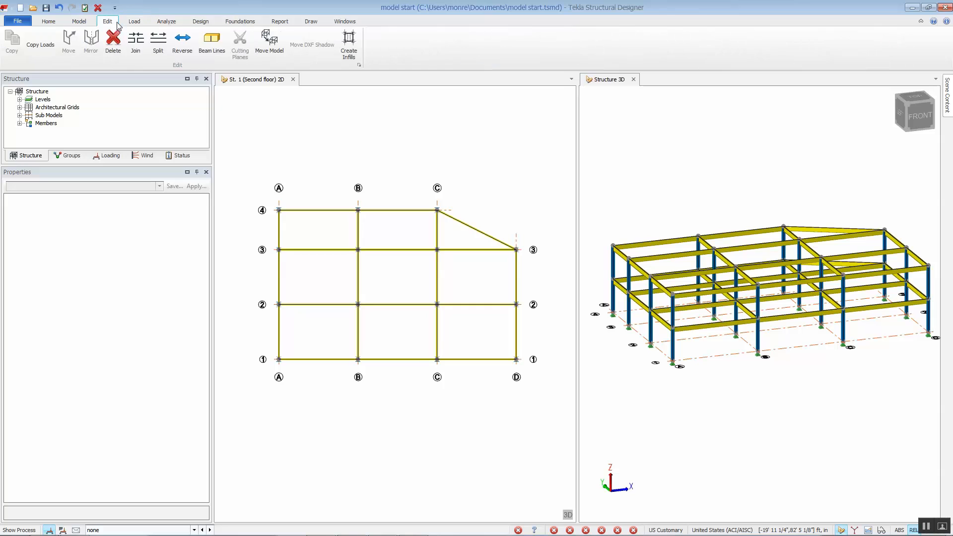
click(349, 41)
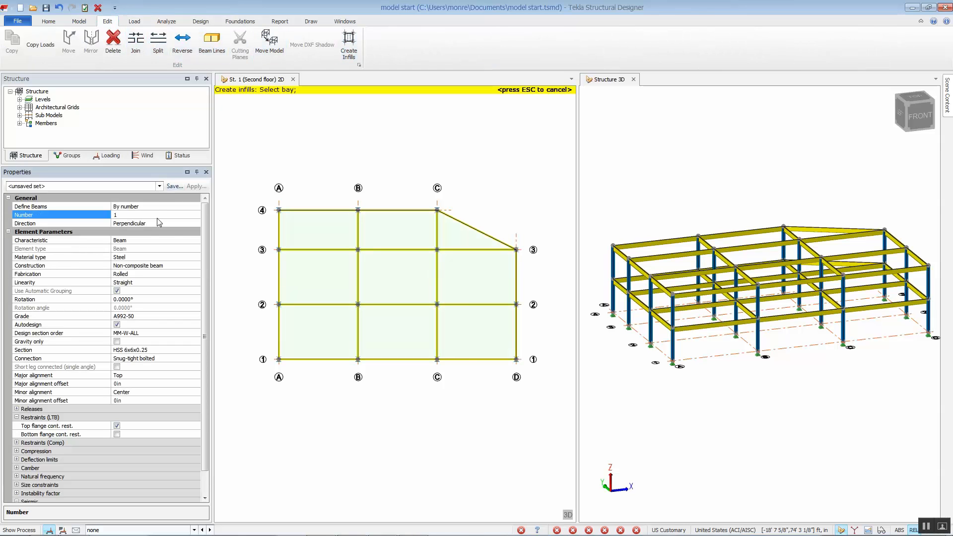
text(3)
click(126, 186)
click(121, 235)
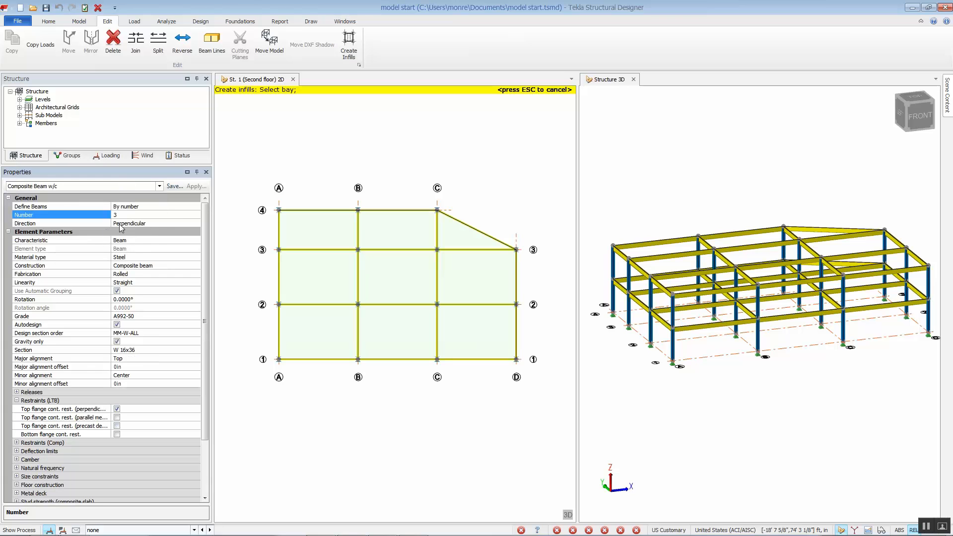
click(327, 350)
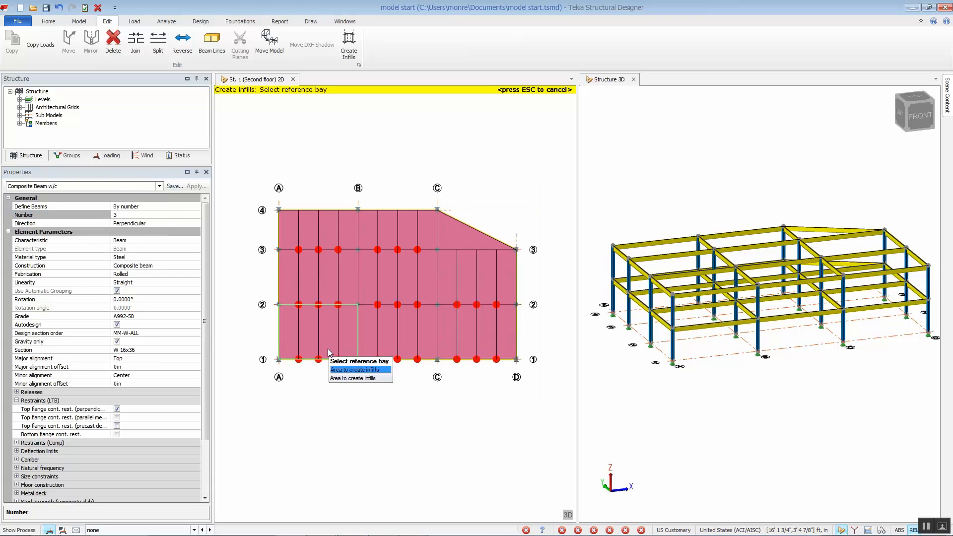
click(328, 348)
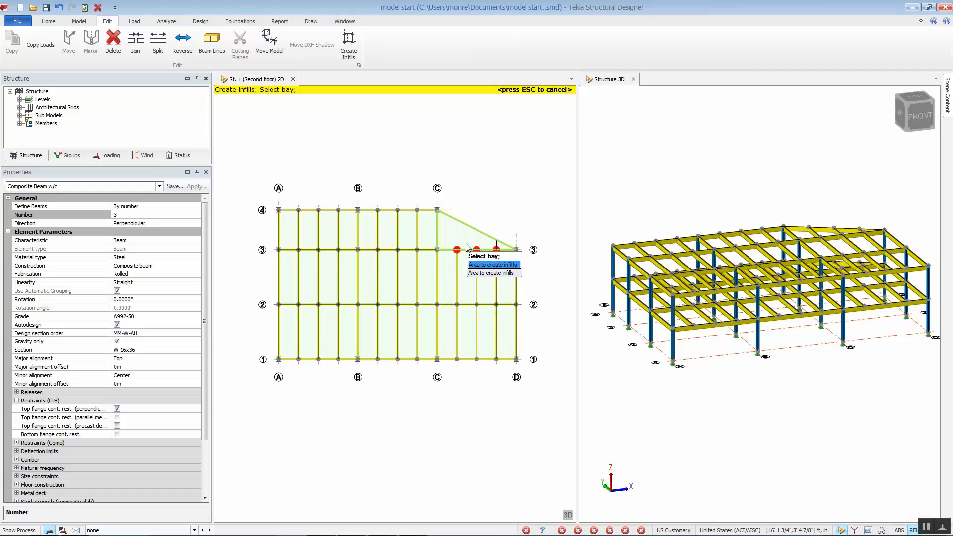
click(467, 247)
key(Escape)
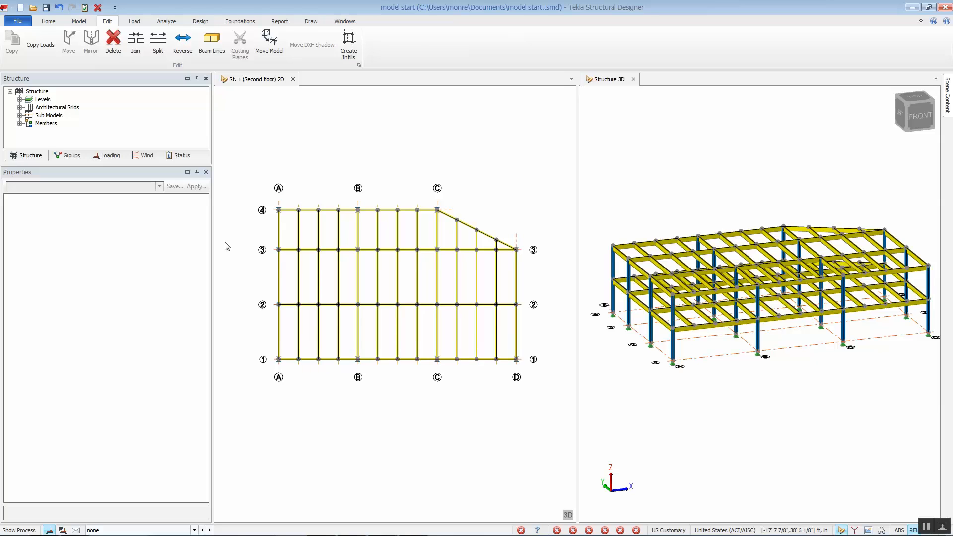
- Place a slab on beams across all floor bays using the Composite 2in deck +3in topping property set
click(81, 22)
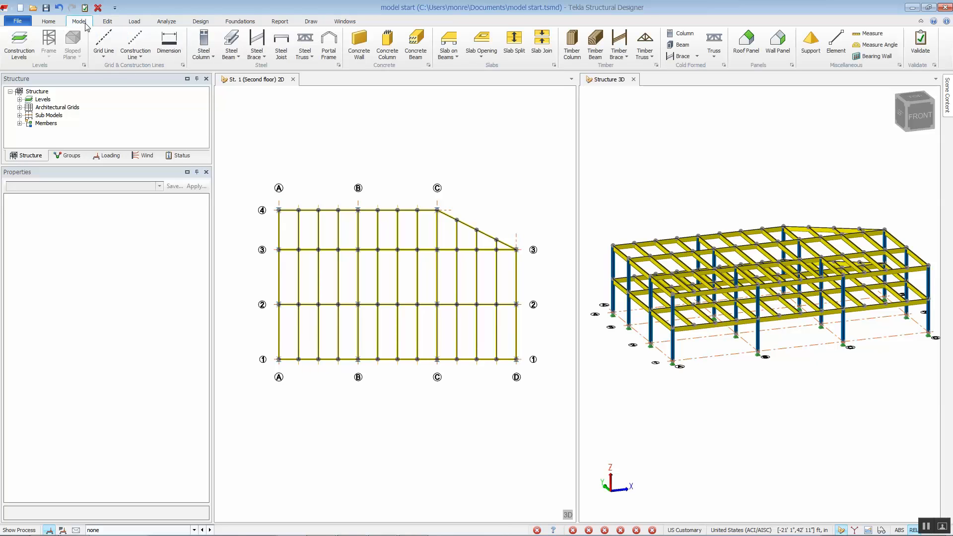
click(449, 52)
click(470, 122)
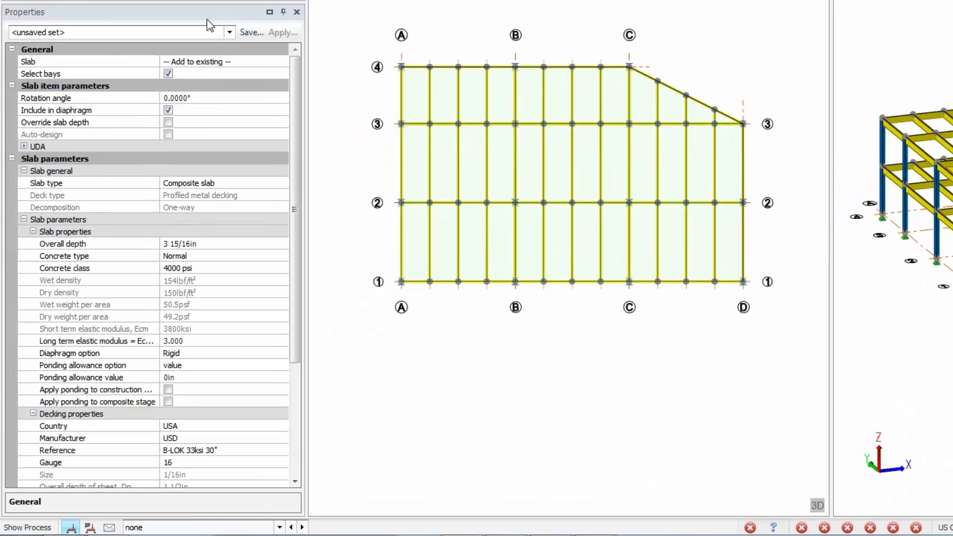
click(151, 176)
click(200, 57)
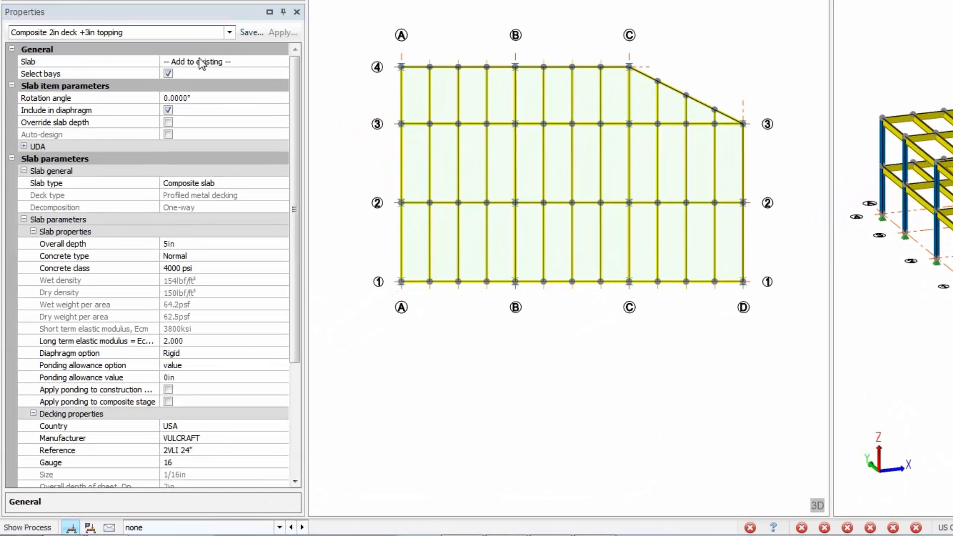
drag(293, 89, 298, 190)
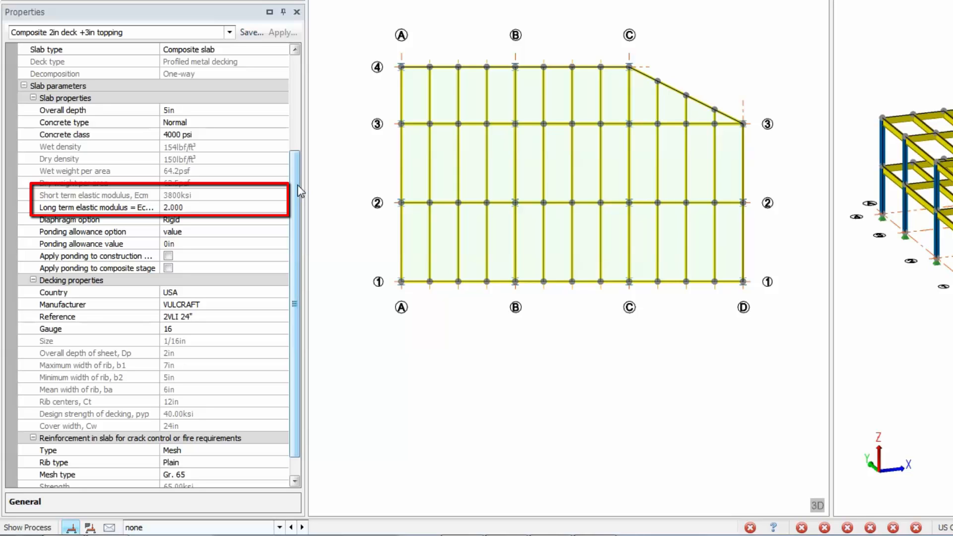
mouse_move(359, 32)
mouse_down()
mouse_move(593, 228)
mouse_move(770, 330)
mouse_up()
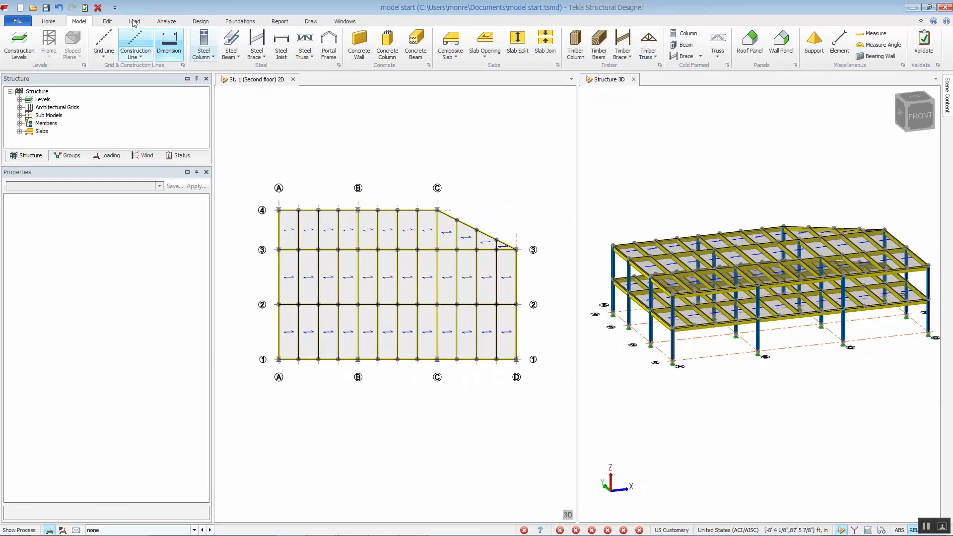
- Apply a 20 psf level load to the floor slab in the Dead loadcase
click(134, 22)
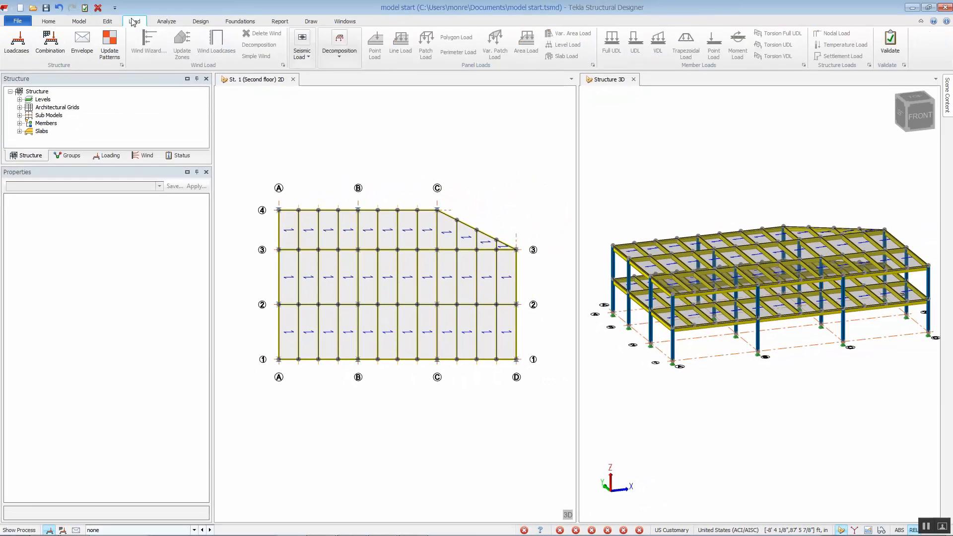
click(194, 530)
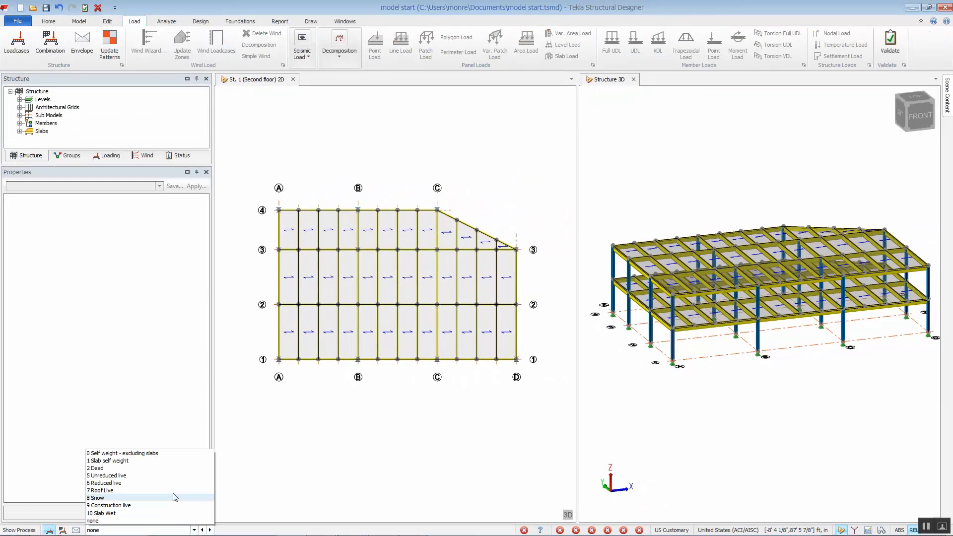
click(171, 468)
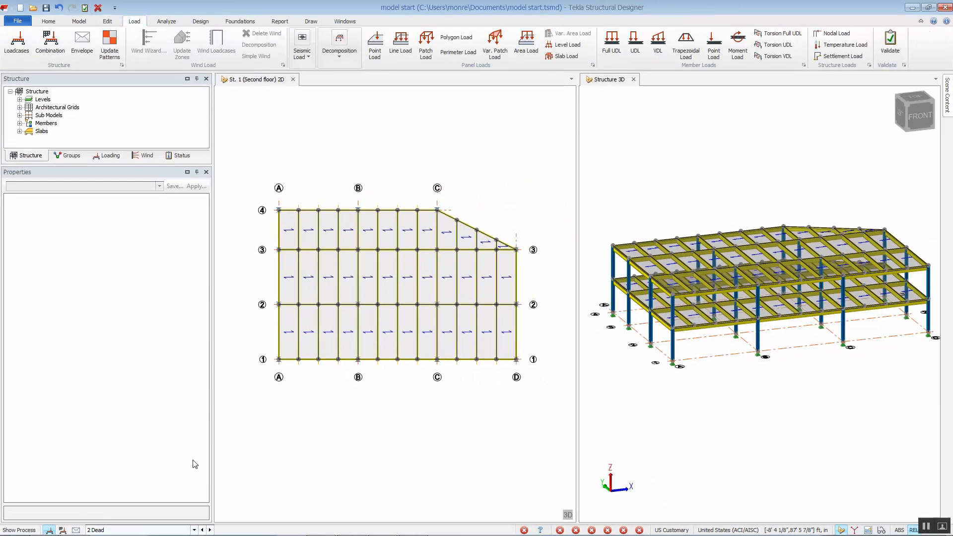
click(567, 46)
click(148, 232)
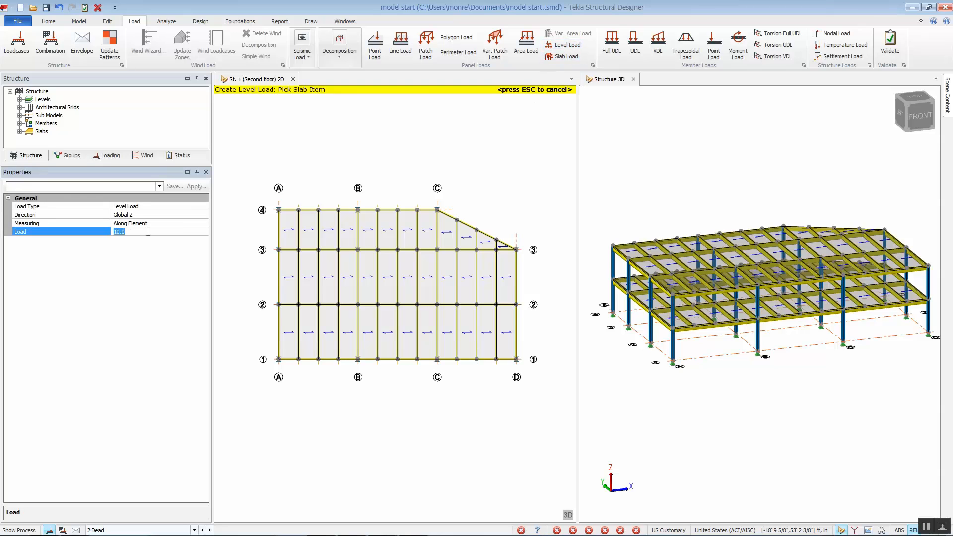
text(20)
click(289, 229)
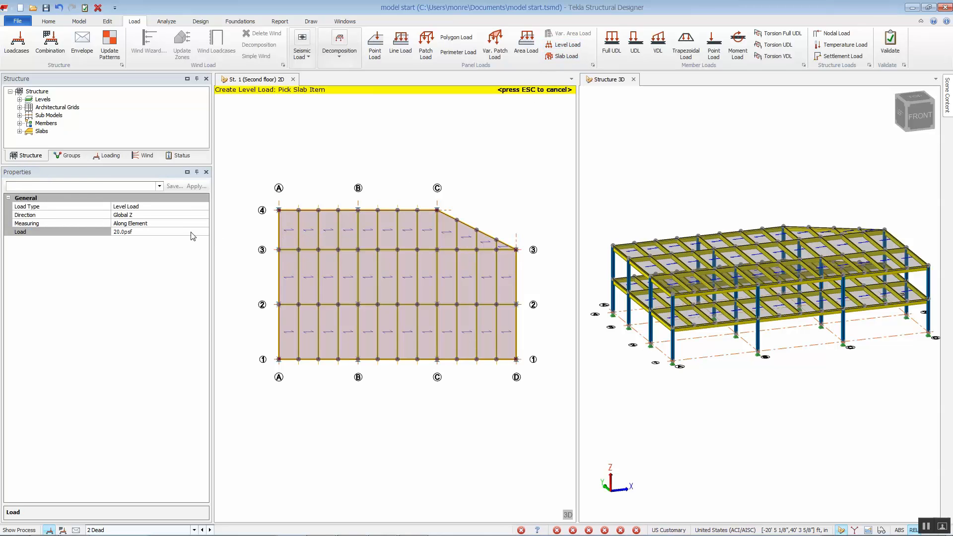
- Apply a 60 psf level load to the floor slab in the Reduced live loadcase
click(210, 530)
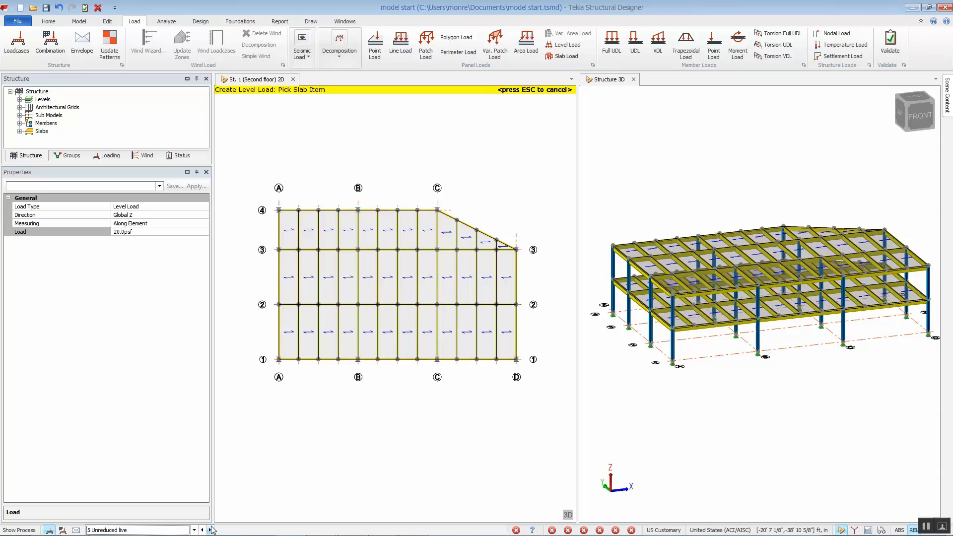
click(211, 530)
click(157, 232)
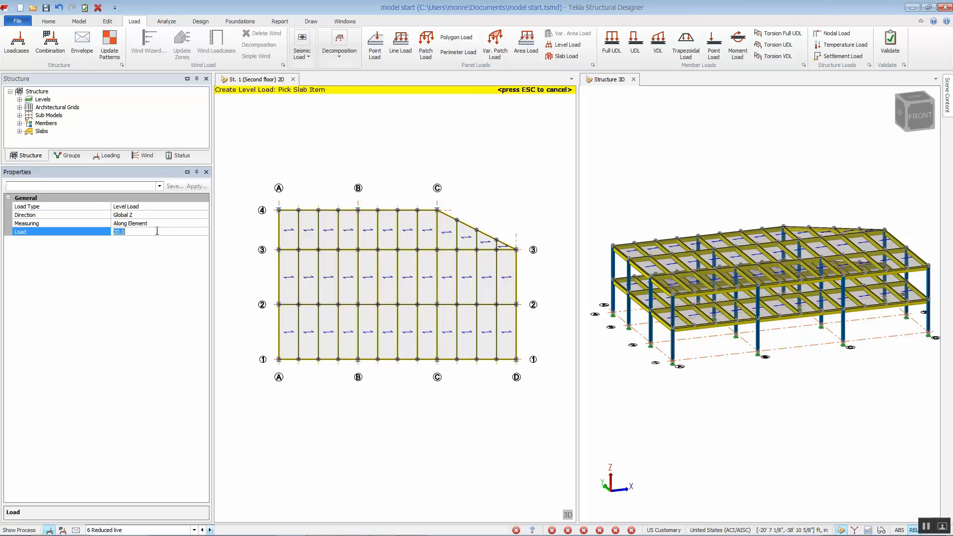
text(60)
click(292, 238)
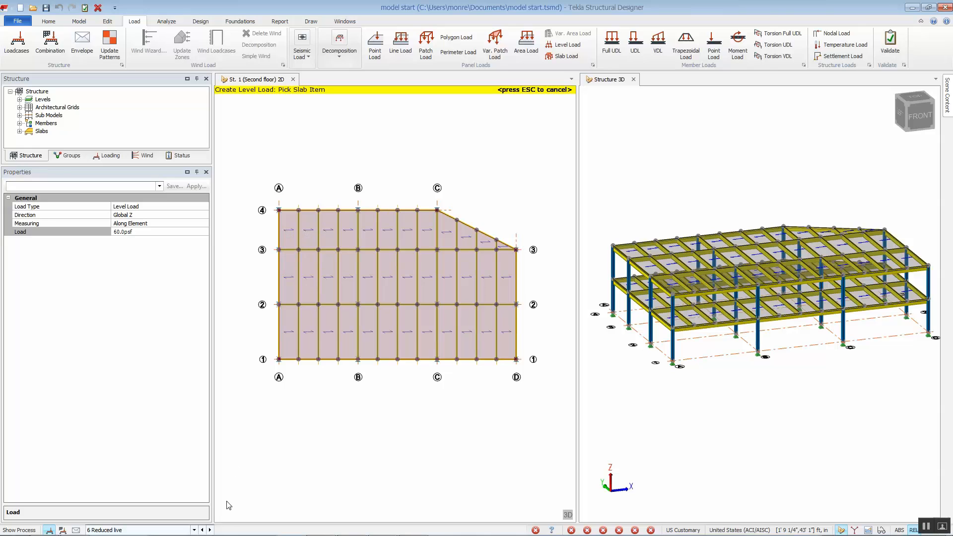
- Apply a 20 psf level load to the floor slab in the Construction live loadcase and exit the load command
click(194, 530)
click(180, 505)
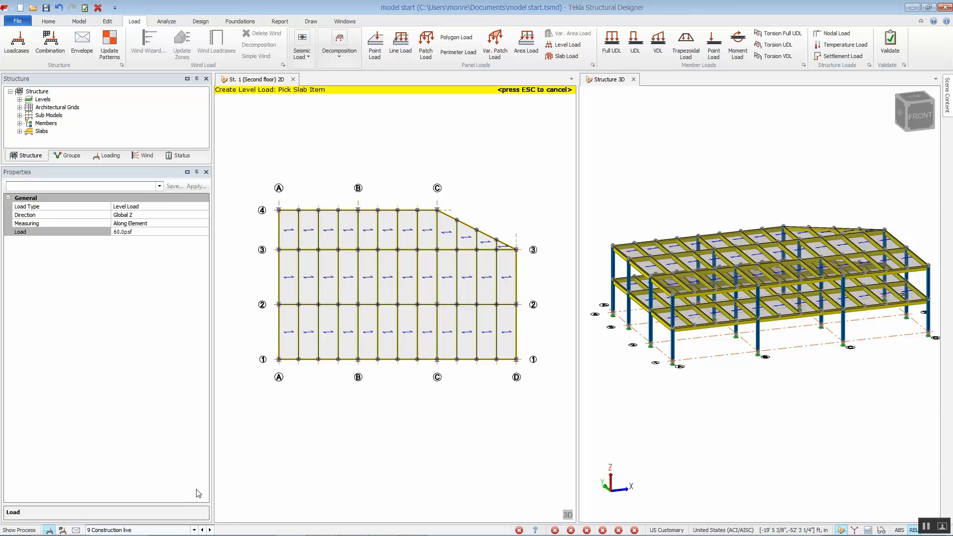
click(291, 221)
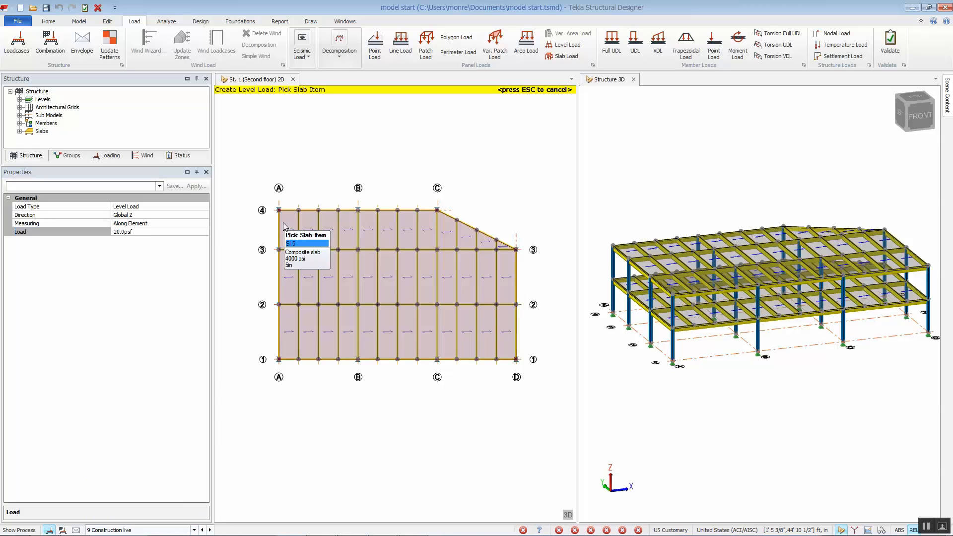
key(Escape)
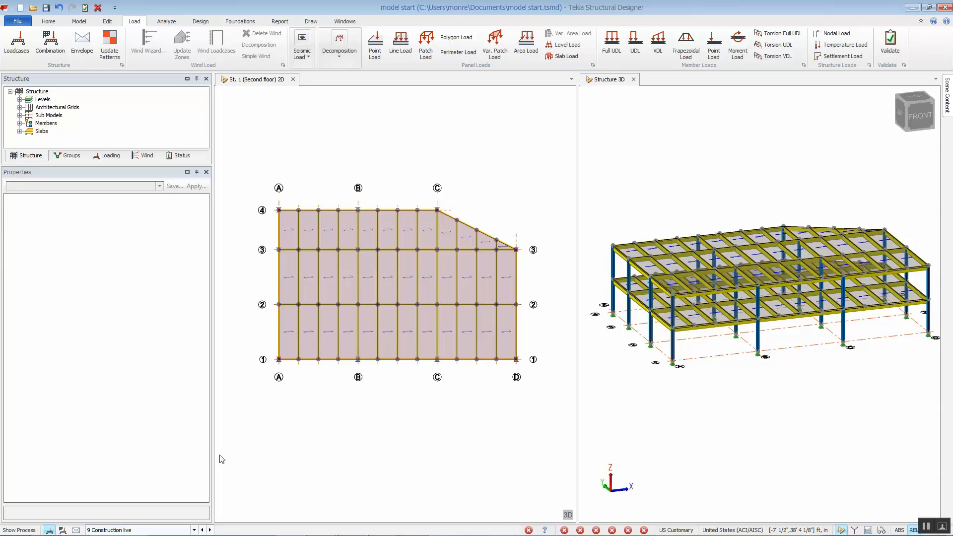
- Clear the active loadcase and run the Design Steel (Gravity) analysis with the process log open, then close the log
click(194, 530)
click(185, 521)
click(24, 529)
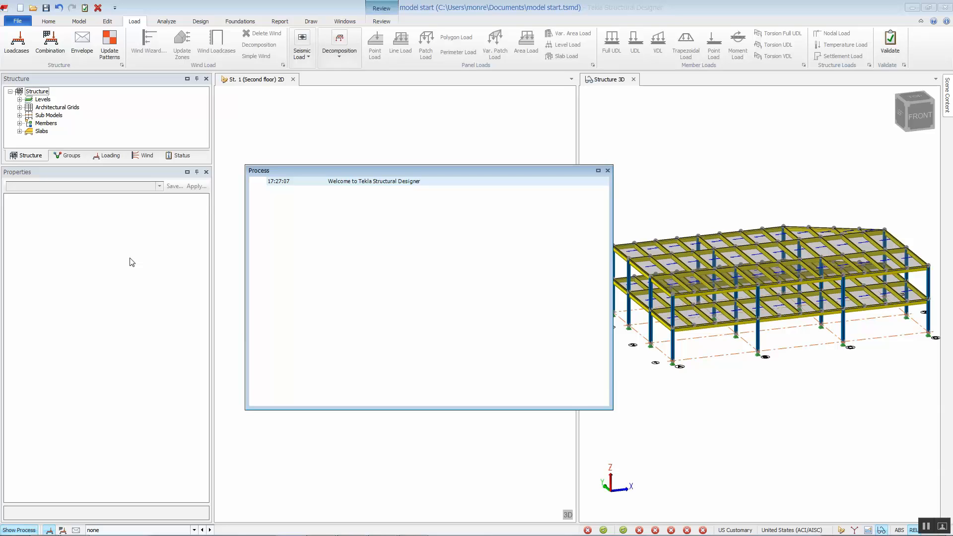
click(201, 21)
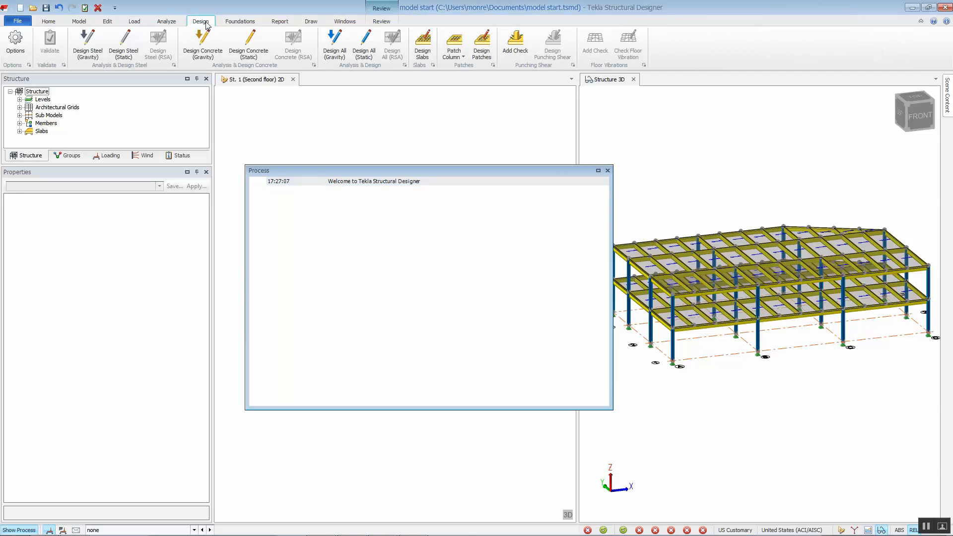
click(90, 50)
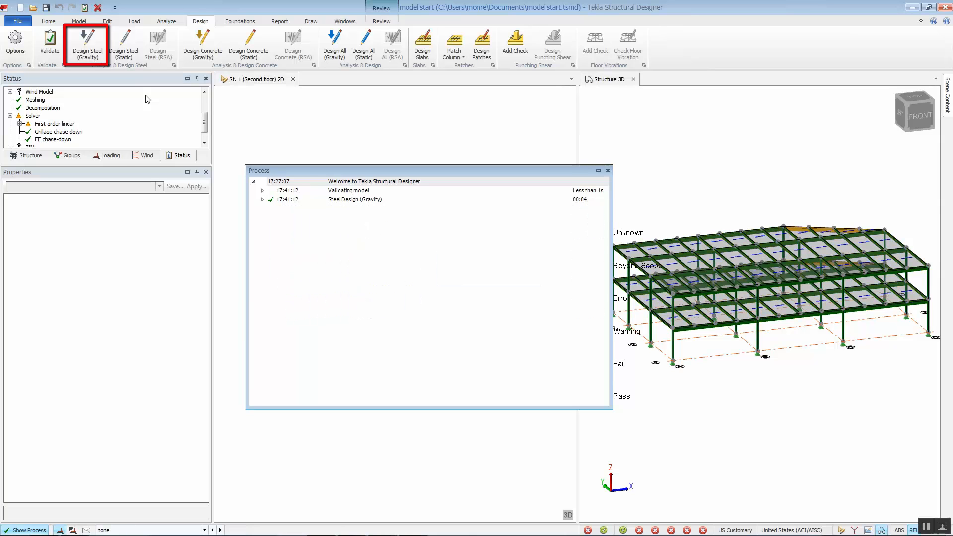
click(607, 171)
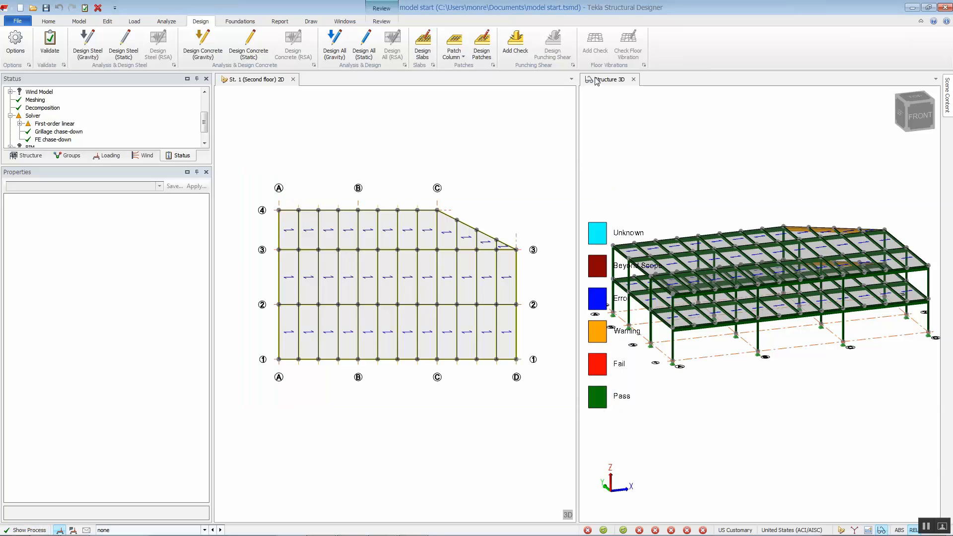
- Enlarge the 3D structure view and display the members' design utilization ratios
drag(601, 83, 394, 298)
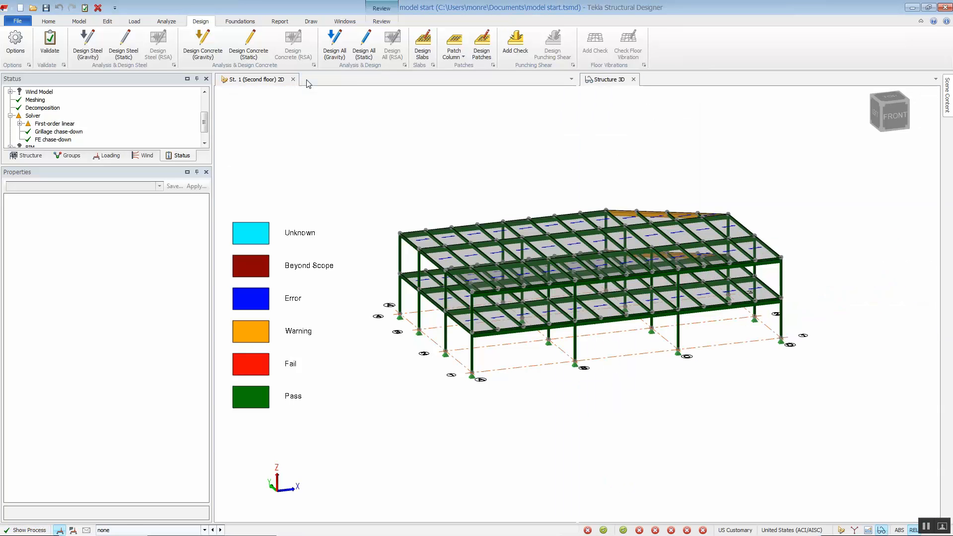
middle_drag(649, 380, 622, 371)
scroll(605, 380, up, 1)
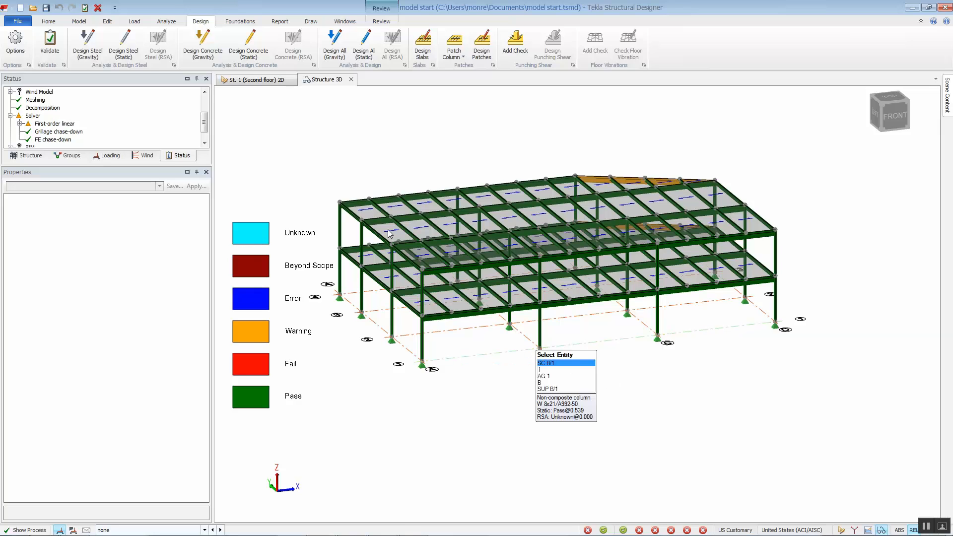
click(372, 22)
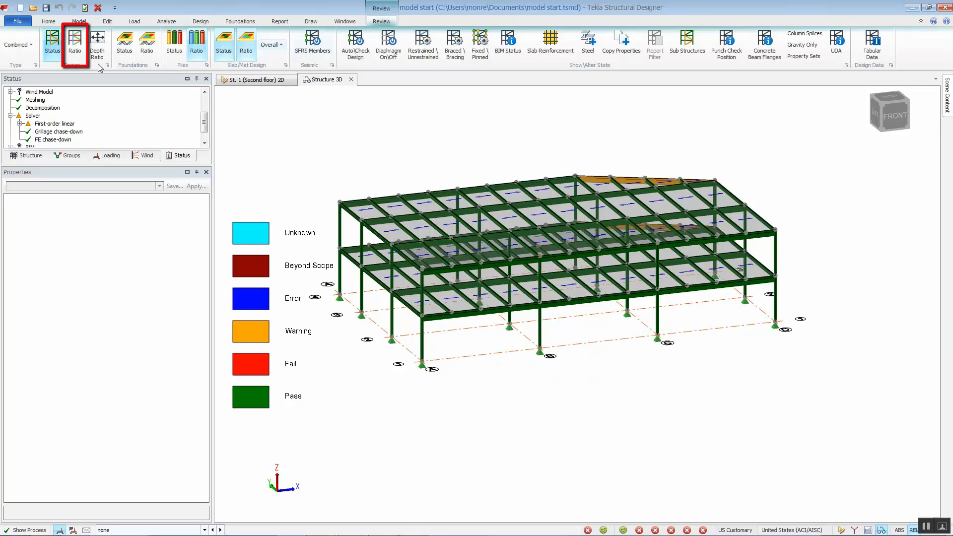
click(75, 47)
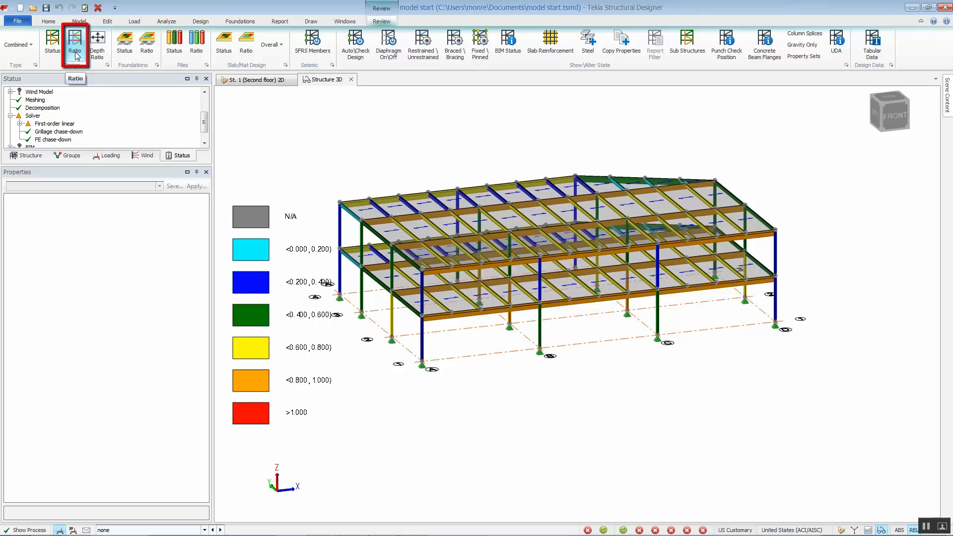
- Display the members' design status and open the member check results for the edge composite beam SB 1-6
click(52, 42)
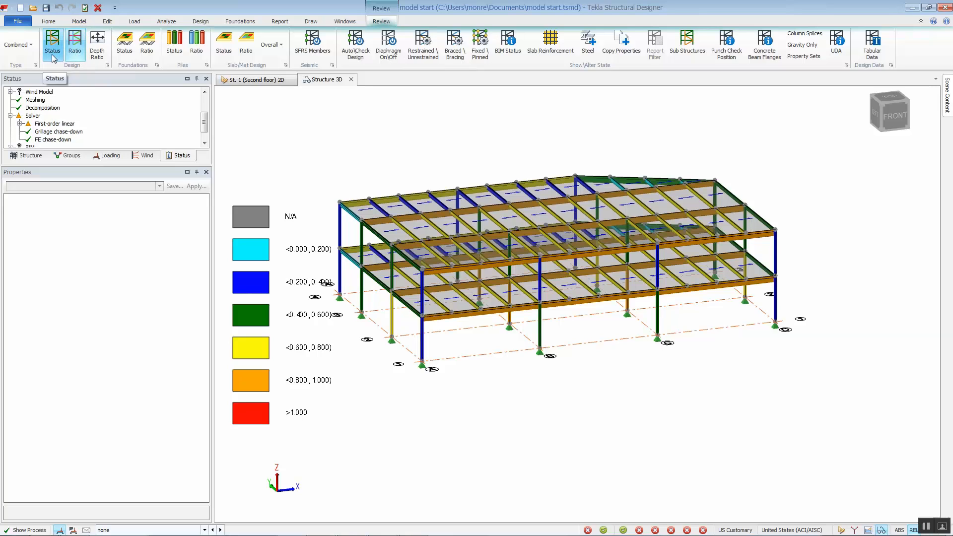
right_click(460, 316)
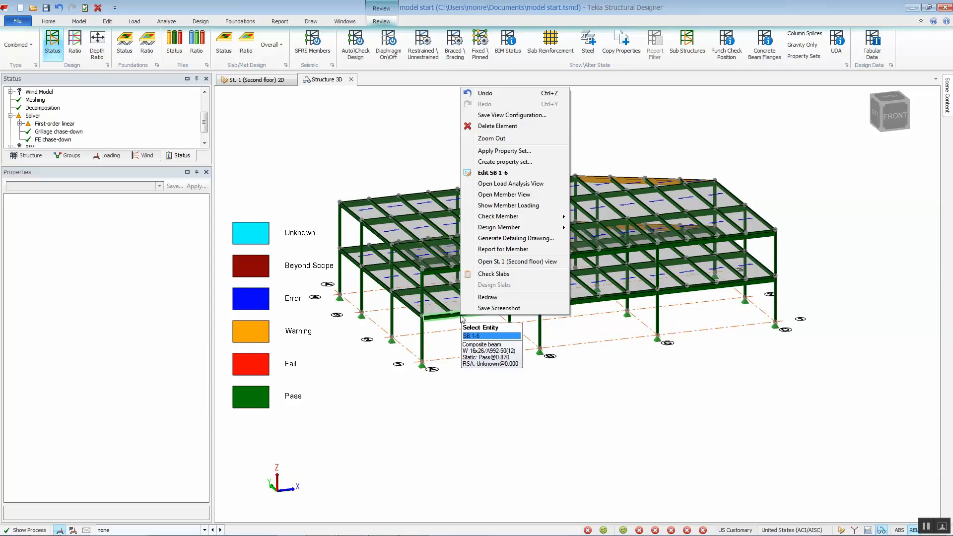
click(582, 219)
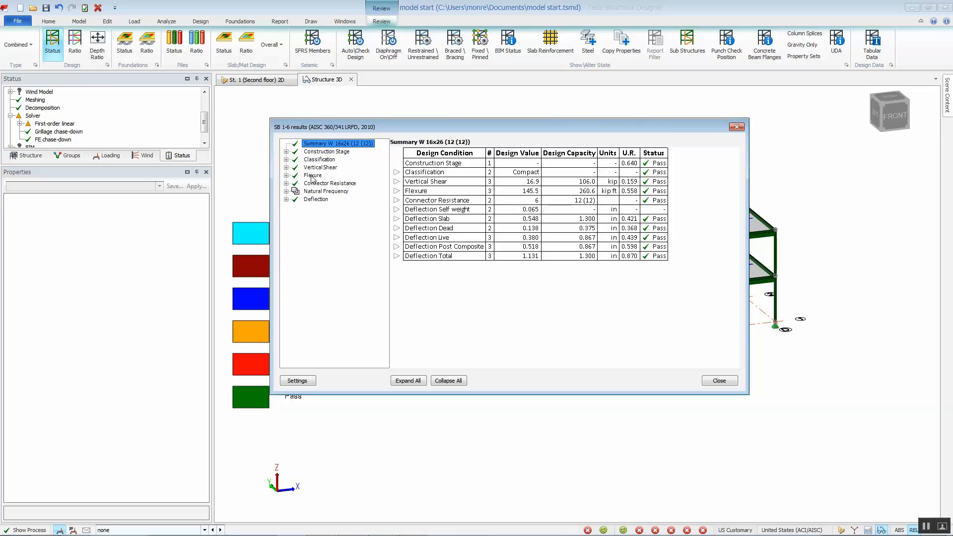
- Review the beam's flexure check calculations in the results dialog, then close it
click(312, 176)
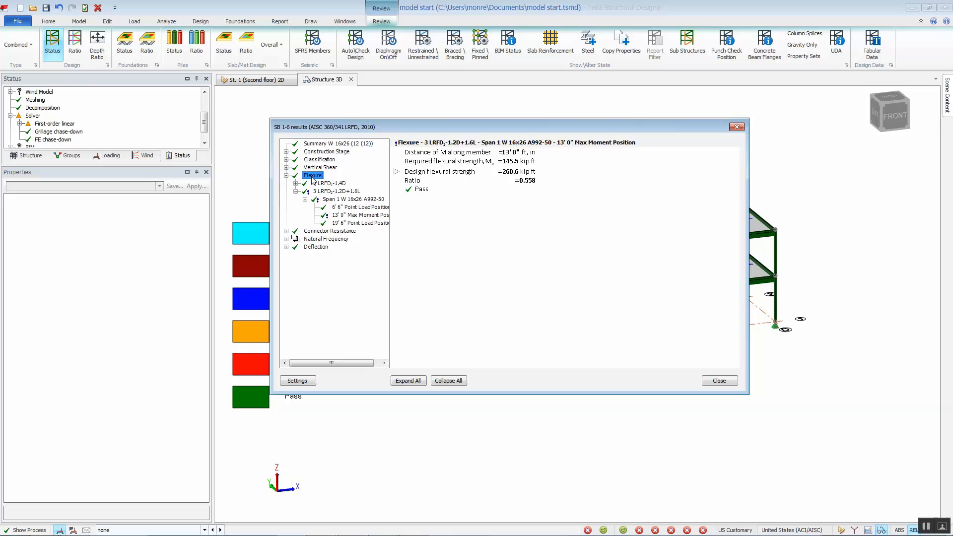
click(425, 382)
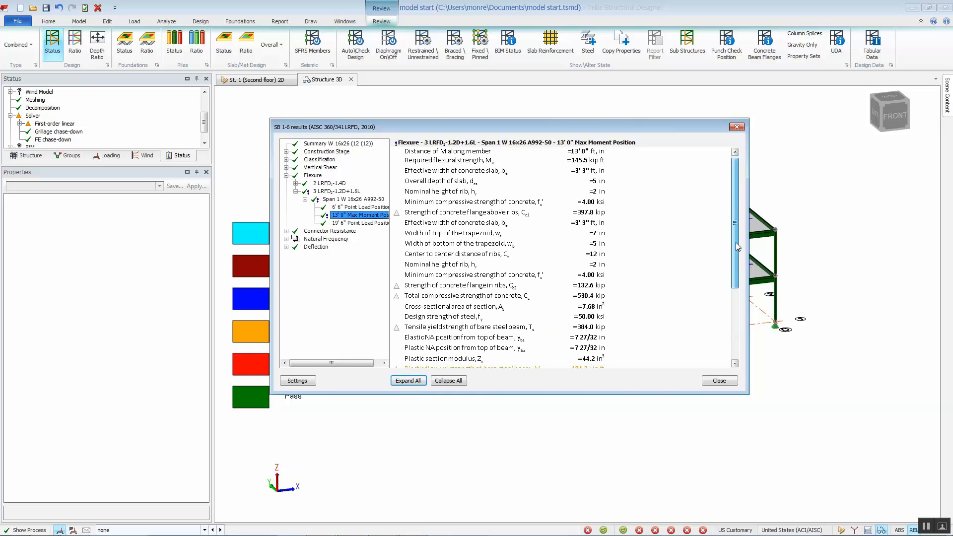
drag(737, 246, 744, 332)
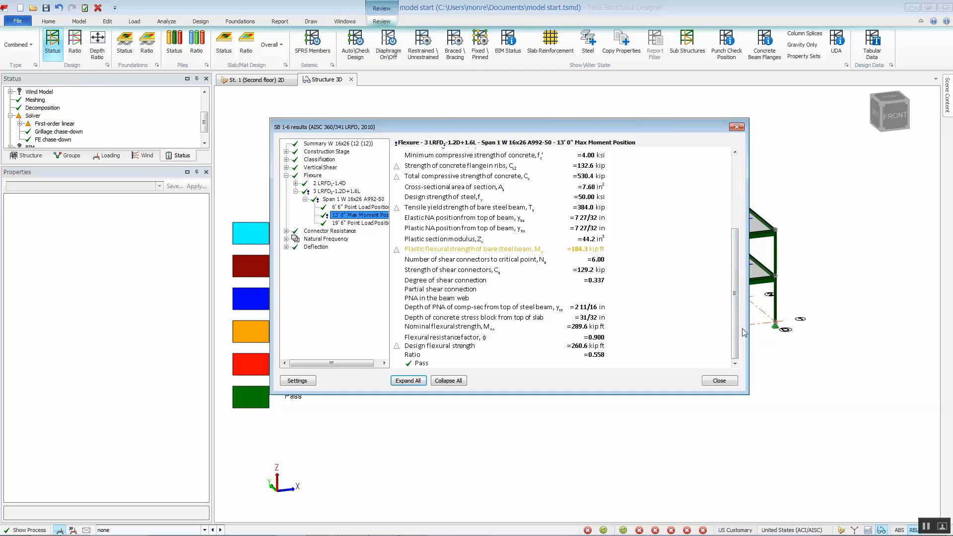
click(717, 382)
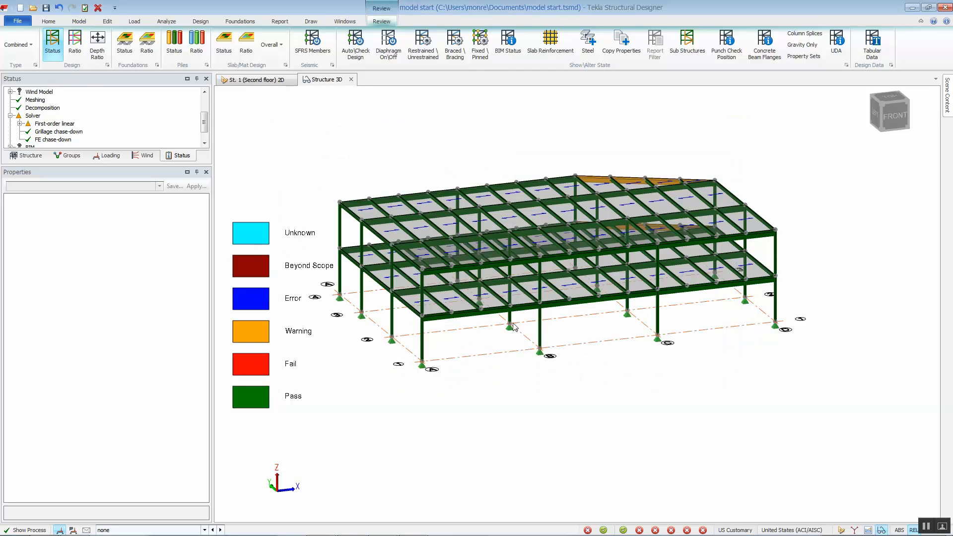
- Set the edge beam's stud connector quick layout to Total number with 18 connectors, generate it, and apply
double_click(469, 314)
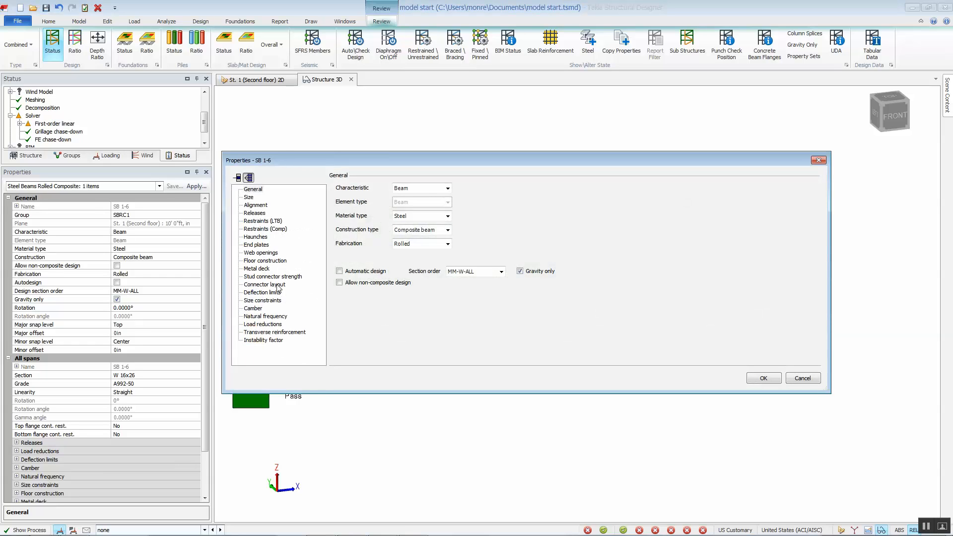
click(268, 284)
mouse_move(397, 360)
mouse_down()
mouse_move(517, 365)
mouse_move(387, 366)
mouse_up()
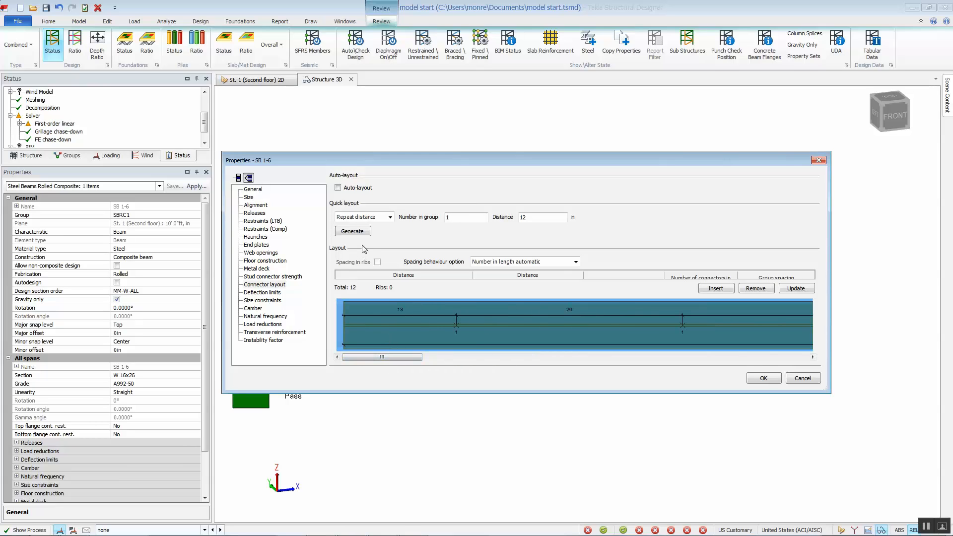
click(390, 216)
click(361, 236)
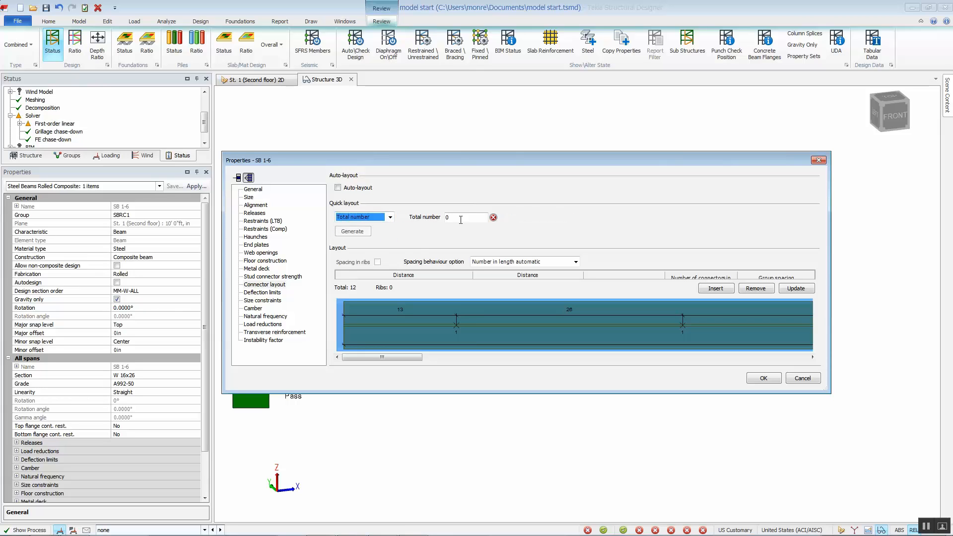
double_click(461, 218)
text(18)
click(355, 231)
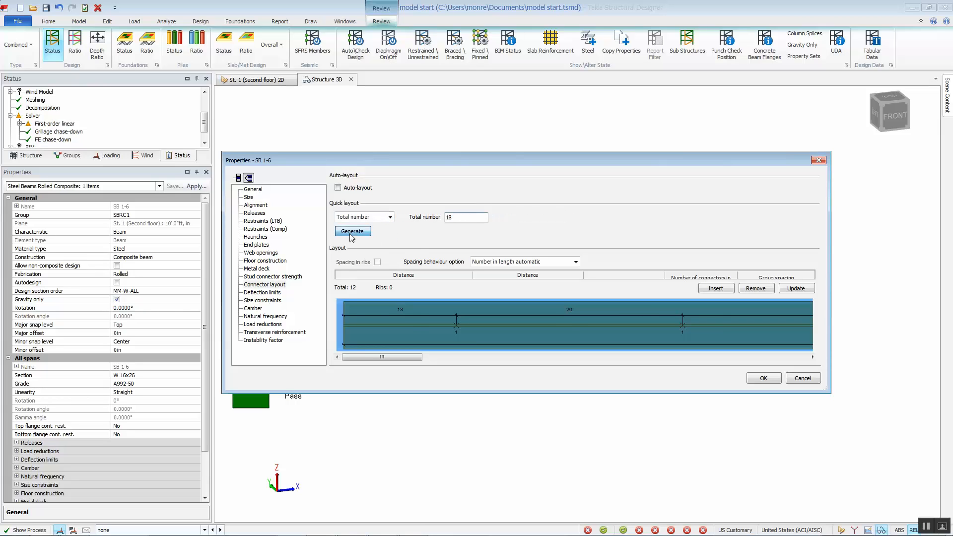
click(763, 379)
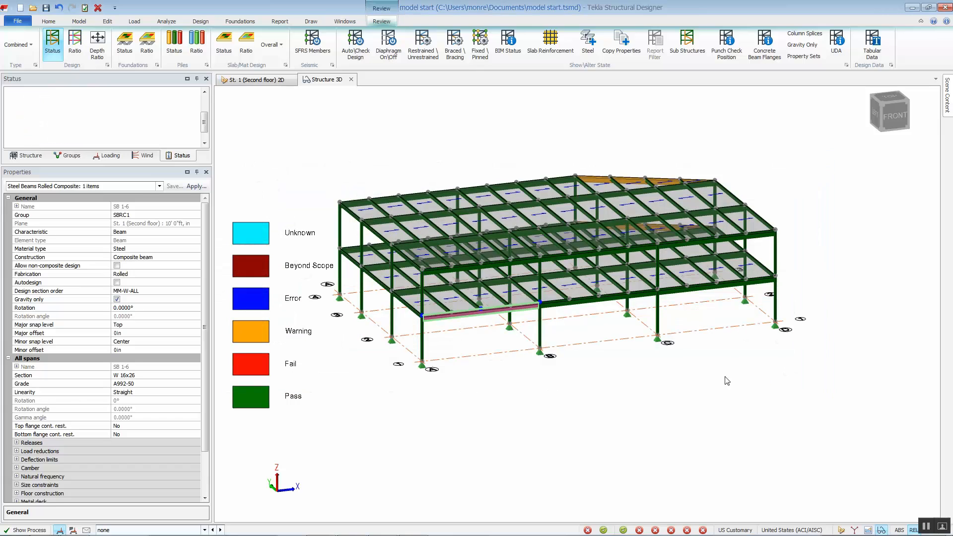
- Recheck the edge beam's design results with the revised connector layout and close the results
right_click(467, 315)
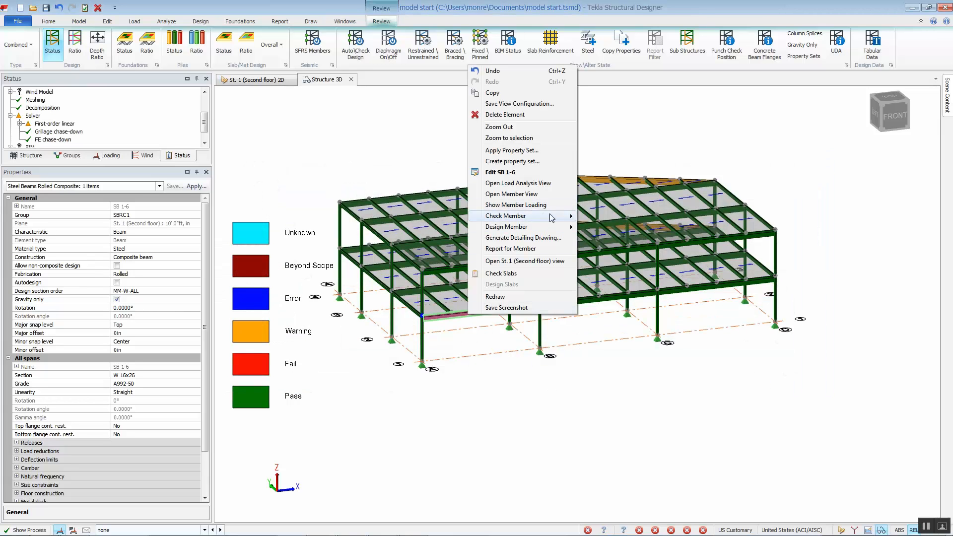
mouse_move(549, 215)
click(590, 218)
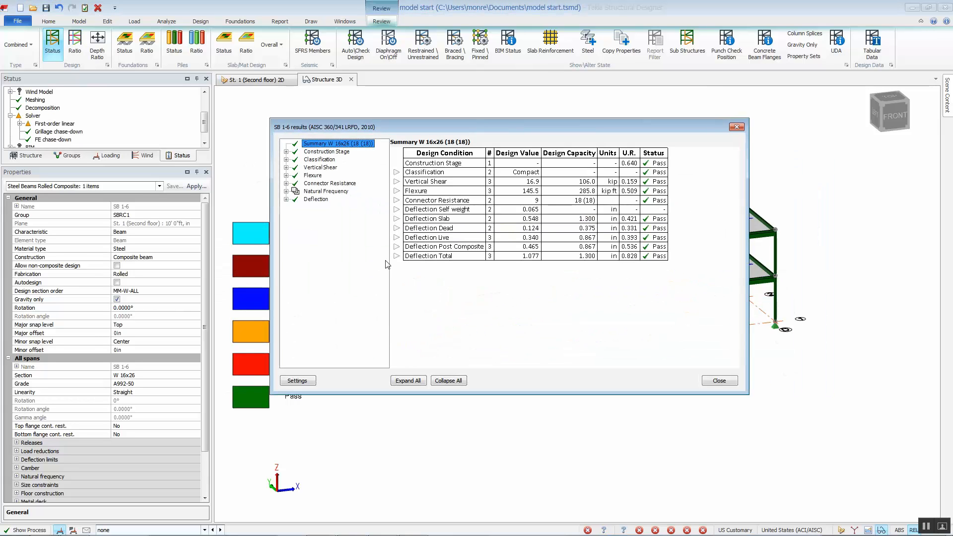
click(718, 380)
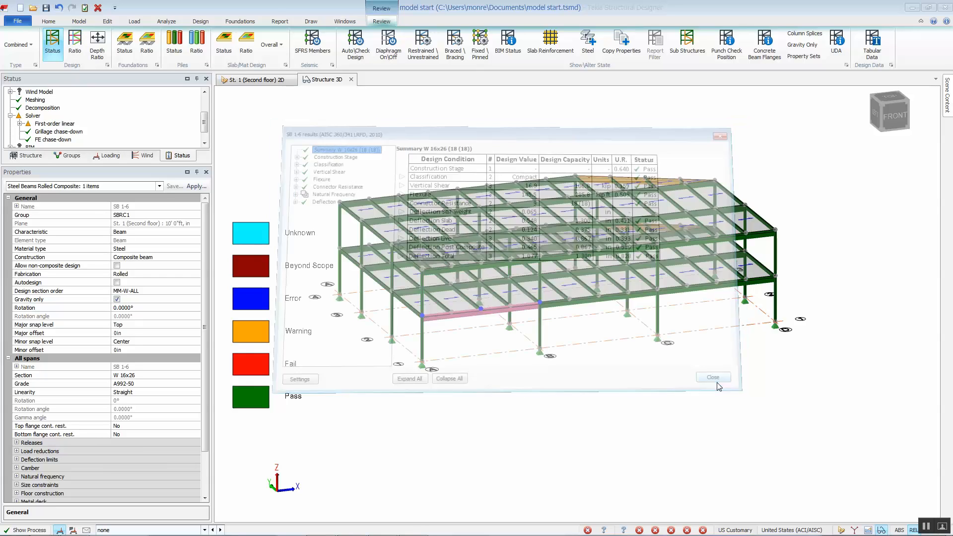
- Open the edge beam's load analysis view for the 3 LRFD1.2D+1.6L combination and probe results along the span
right_click(472, 316)
click(508, 181)
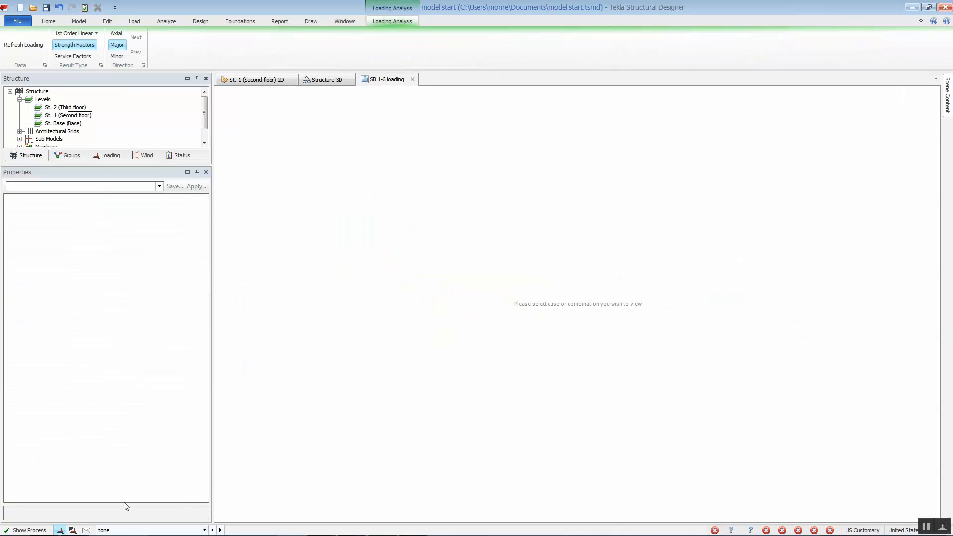
click(74, 530)
click(119, 530)
click(121, 513)
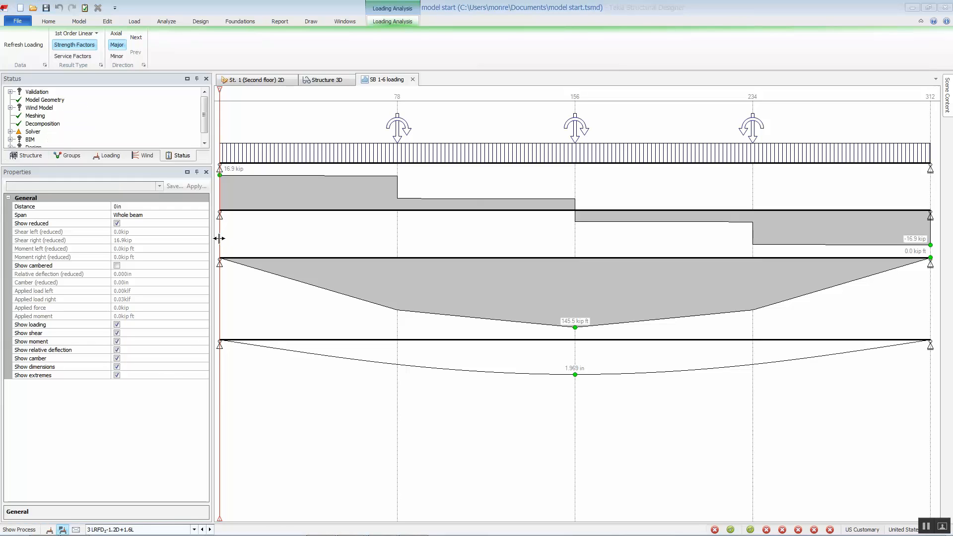
drag(220, 240, 348, 252)
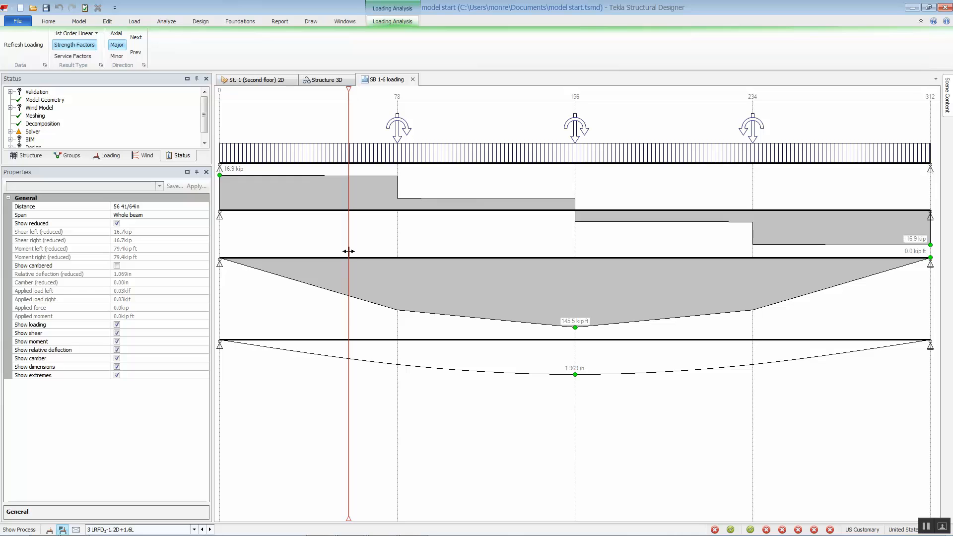
- Switch to the second floor 2D view and turn on member attribute text labels in the scene content
click(257, 79)
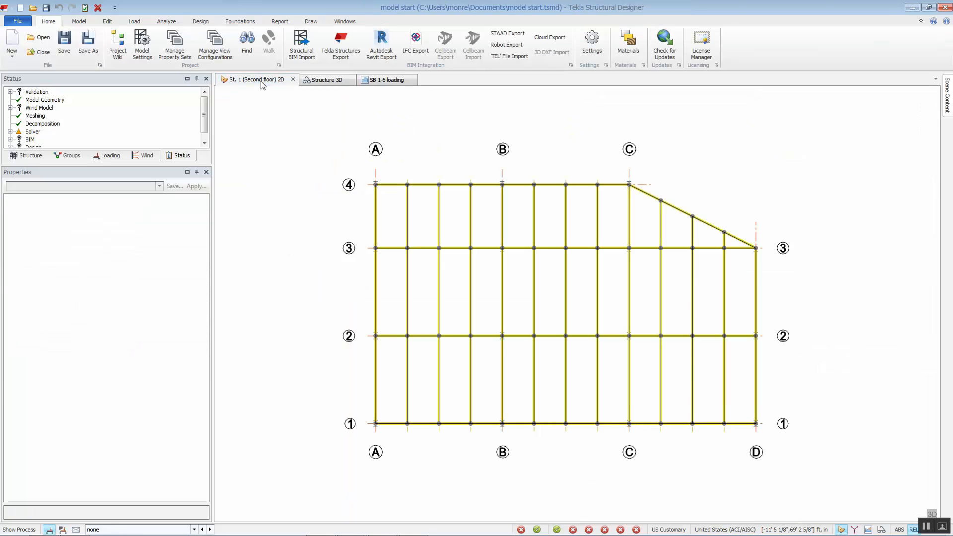
mouse_move(947, 112)
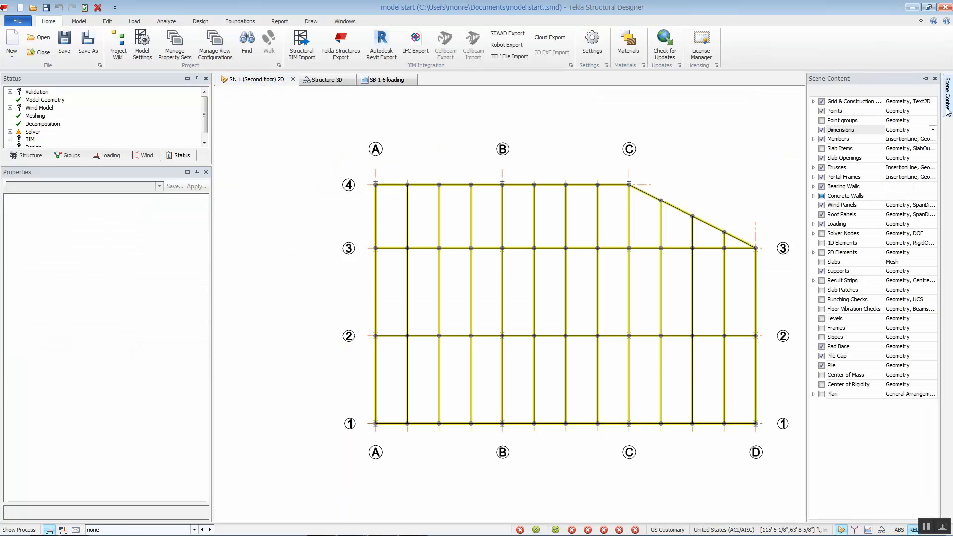
click(915, 141)
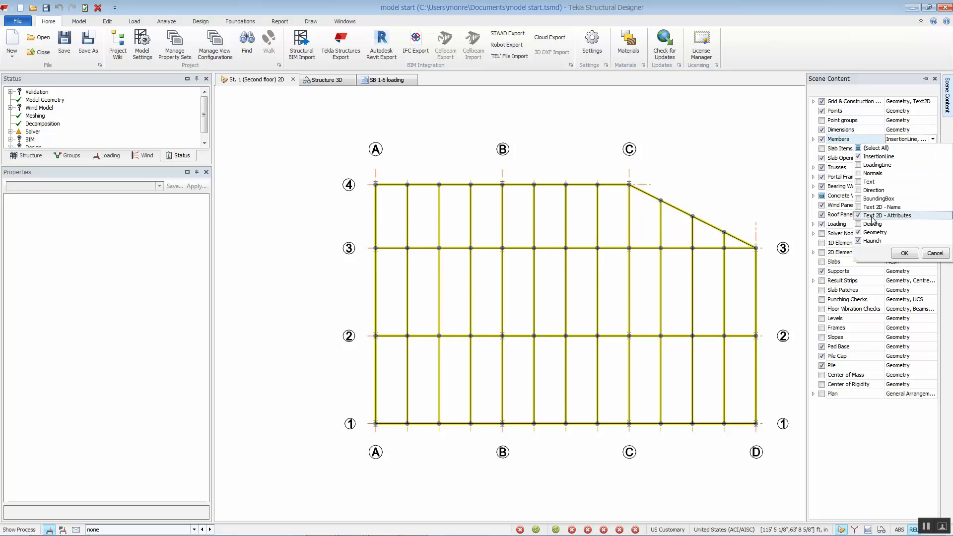
click(903, 254)
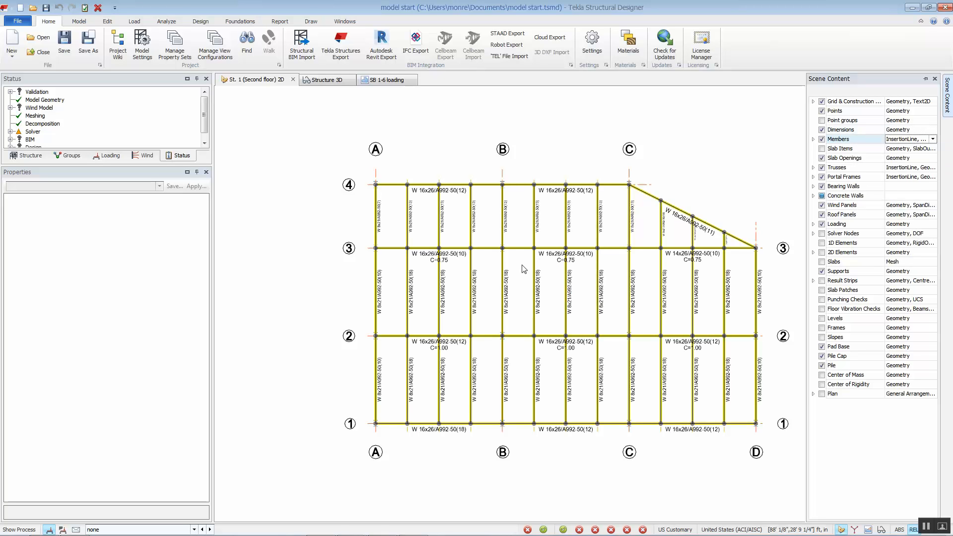
middle_drag(521, 266, 516, 258)
scroll(484, 254, up, 5)
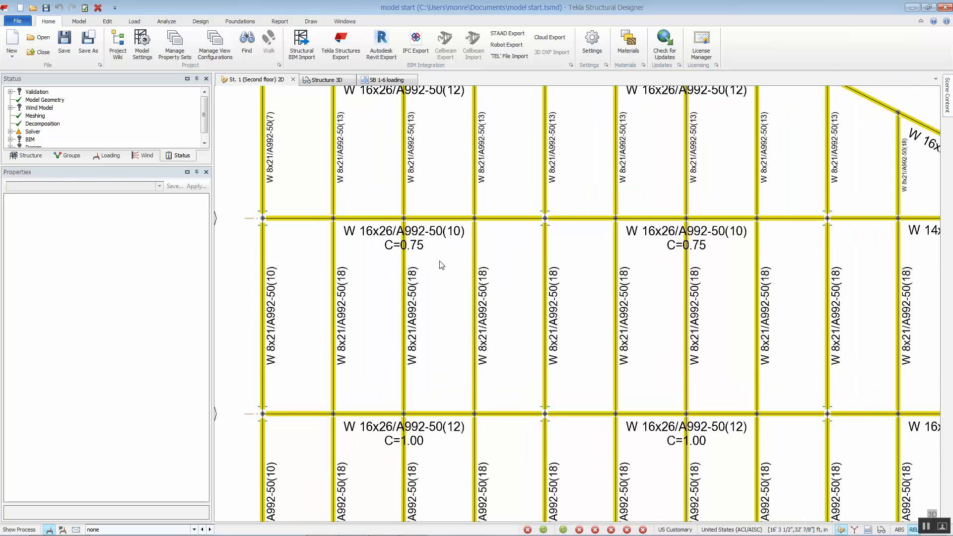
scroll(441, 265, down, 4)
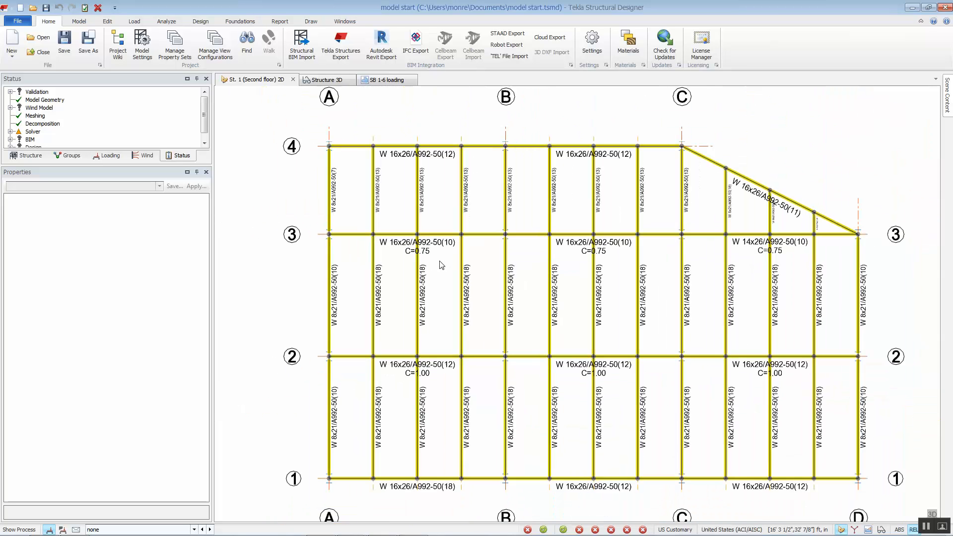
middle_drag(442, 265, 416, 250)
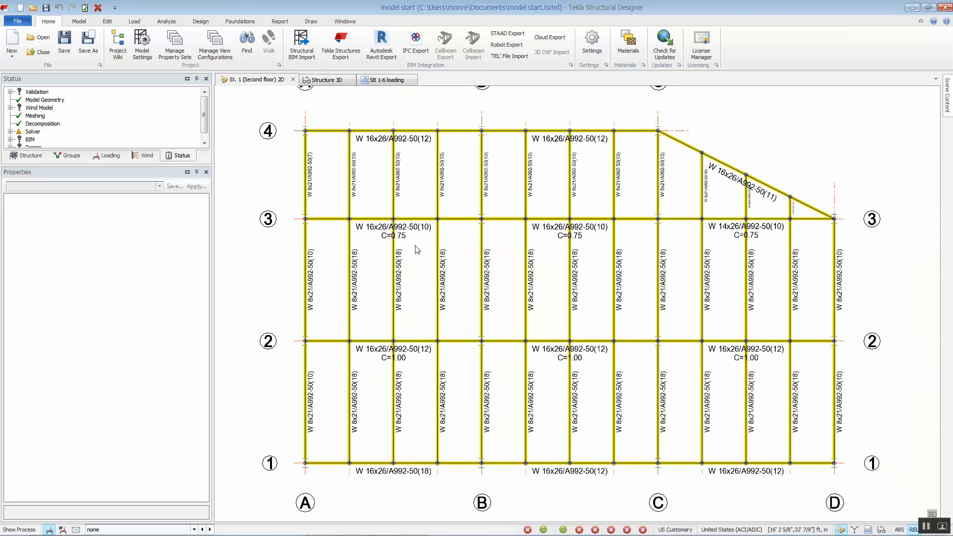